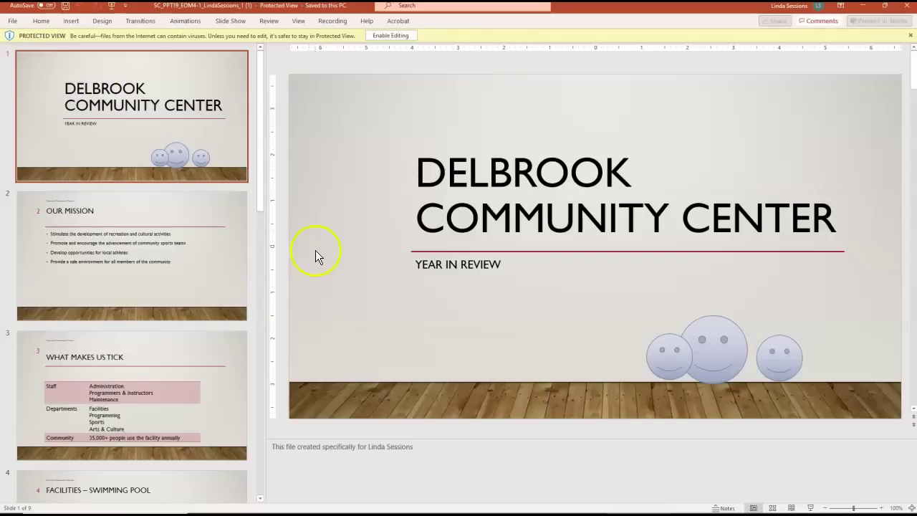
Enable editing on the protected Delbrook Community Center deck
left_click(391, 37)
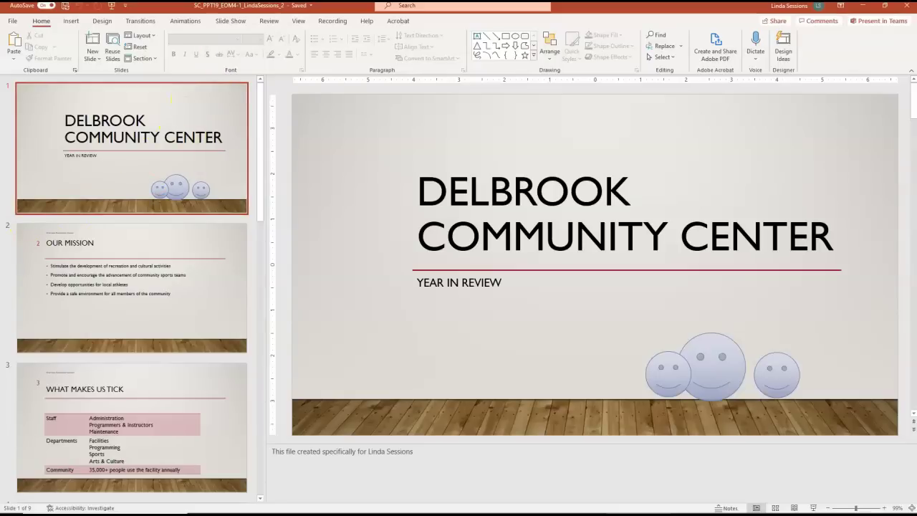
Apply the Office theme to all slides with its second, pink-accented variant
left_click(103, 22)
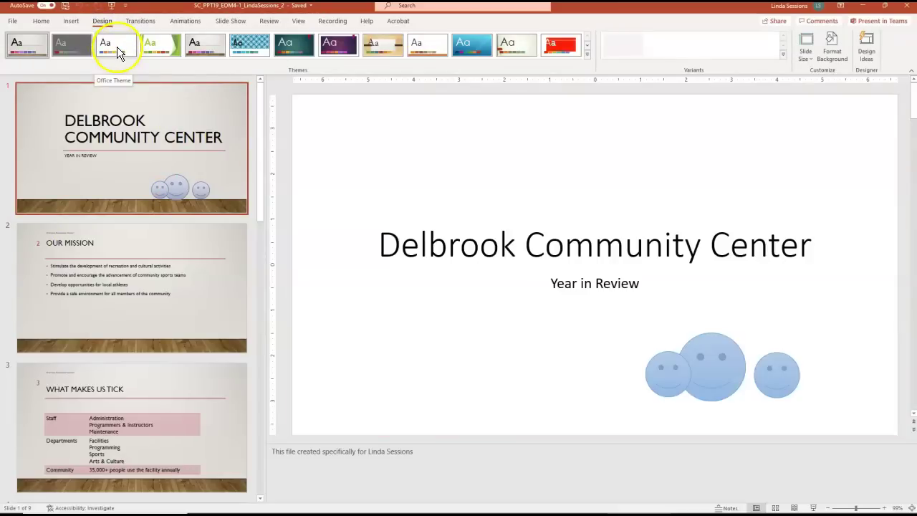
left_click(117, 46)
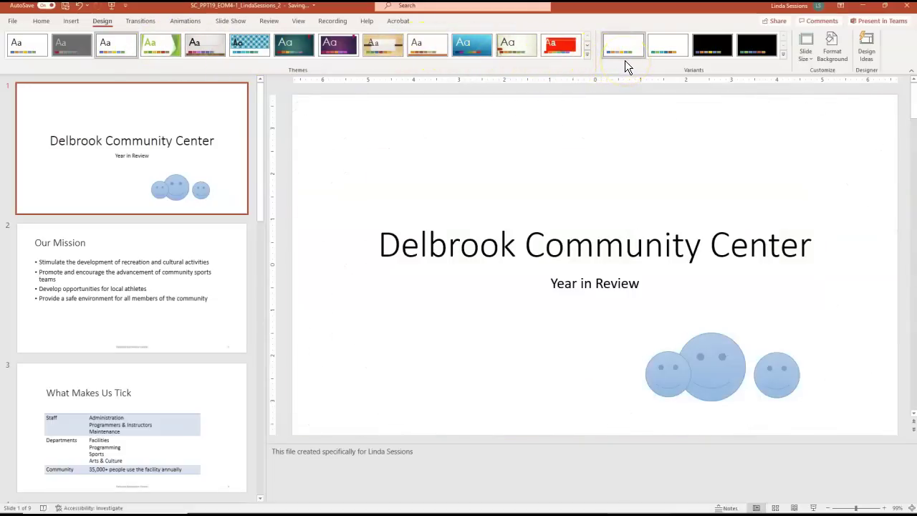
left_click(675, 49)
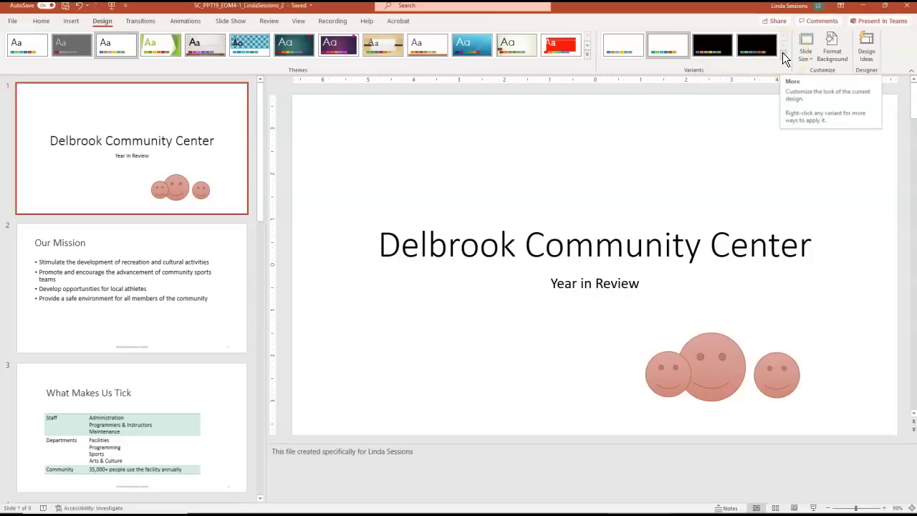
Set the theme fonts to Candara
left_click(783, 53)
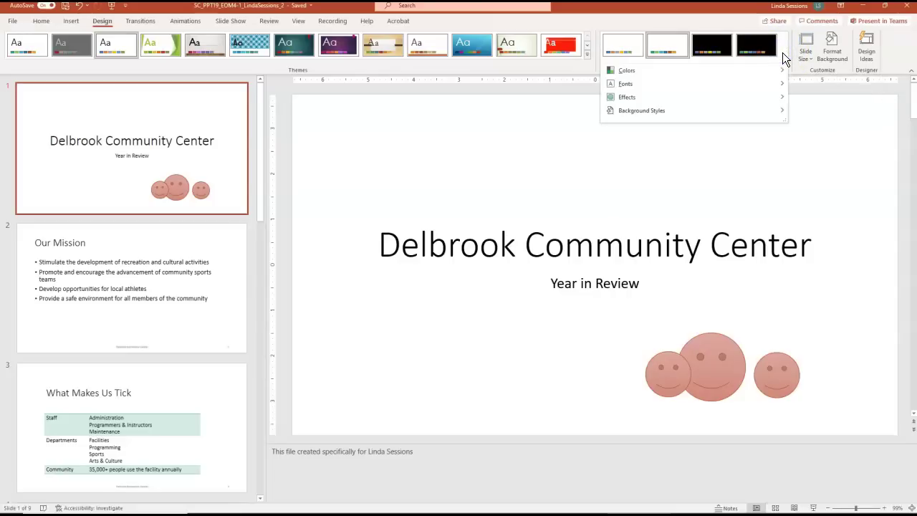
left_click(768, 83)
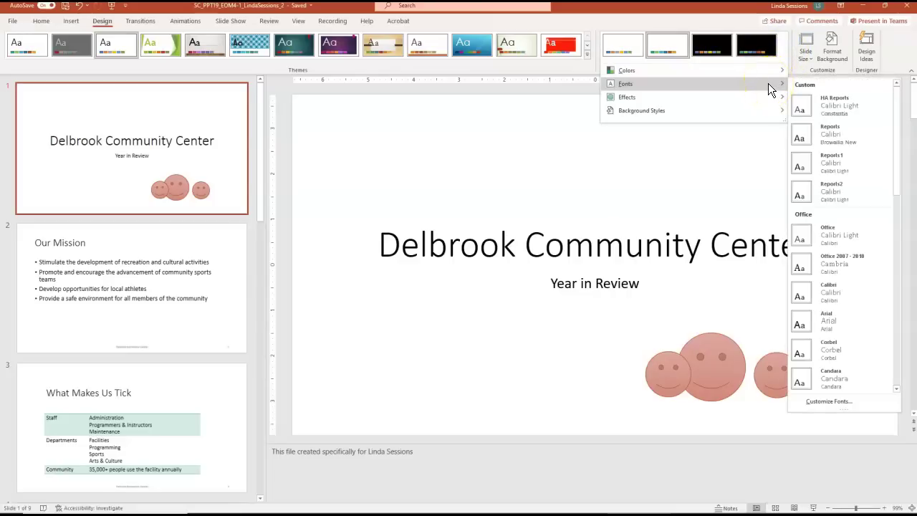
left_click(832, 94)
left_click(821, 380)
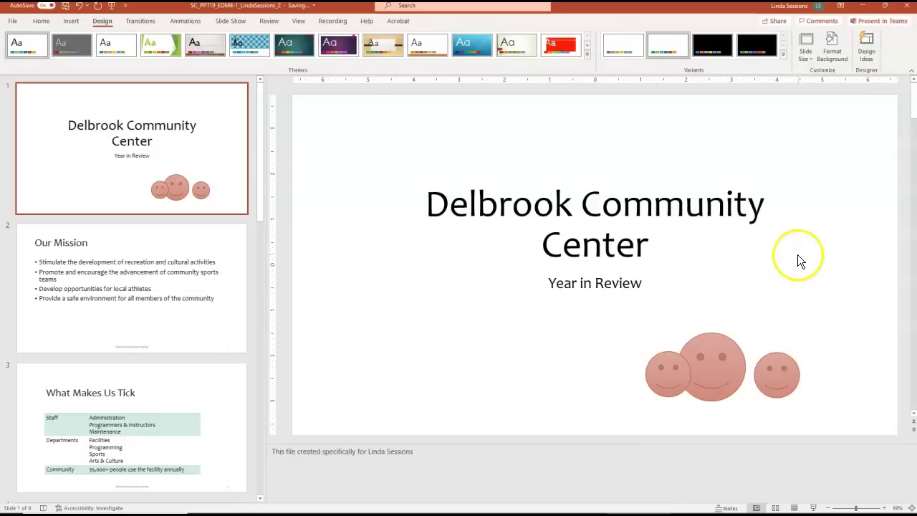
Apply the Frosted Glass theme effects to the deck
left_click(783, 55)
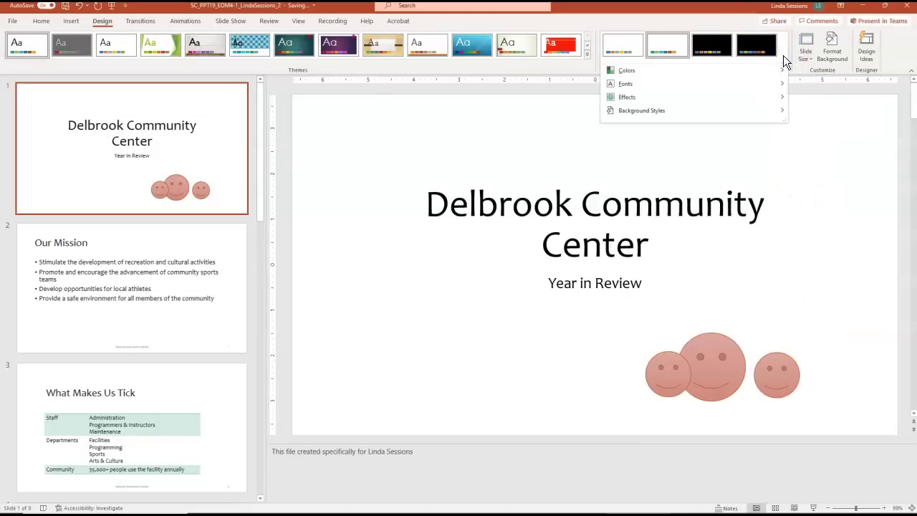
mouse_move(758, 97)
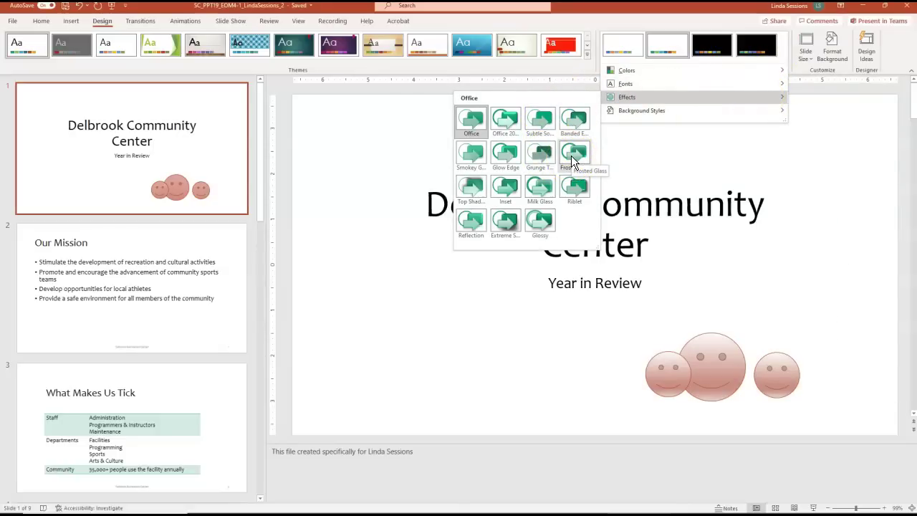
left_click(571, 162)
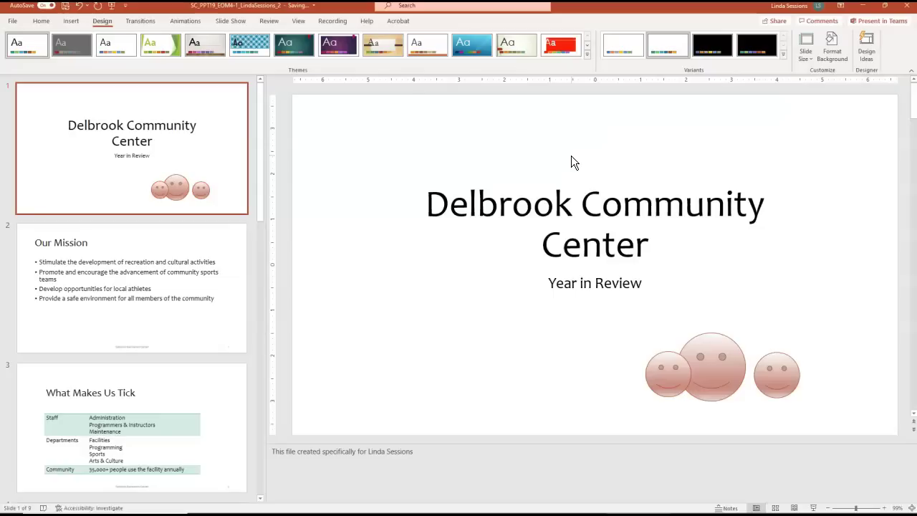
left_click(692, 117)
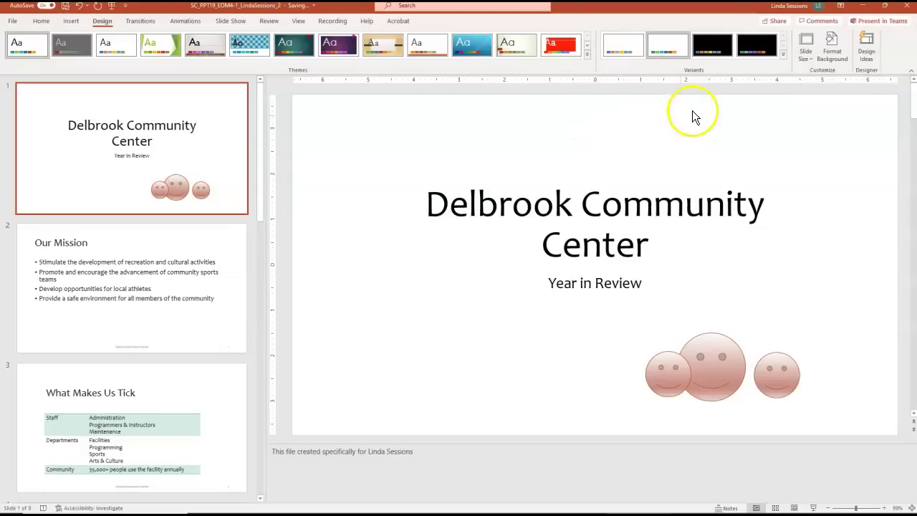
Save a custom colour set 'Turquoise' with dark teal Text/Background Dark 2 and apply it
left_click(784, 56)
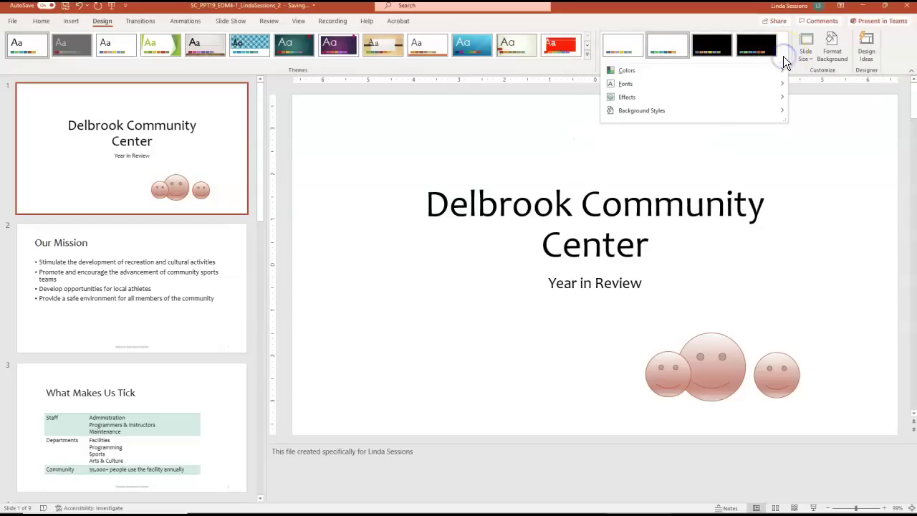
left_click(758, 70)
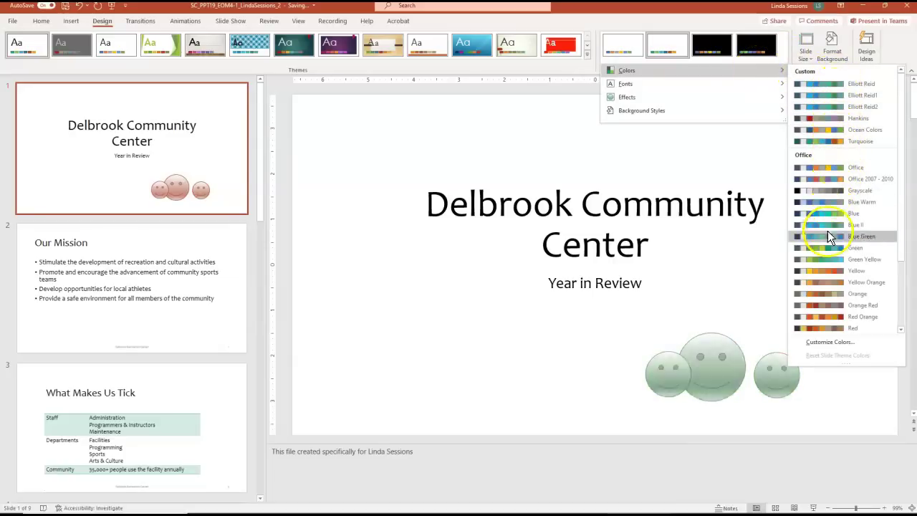
left_click(819, 342)
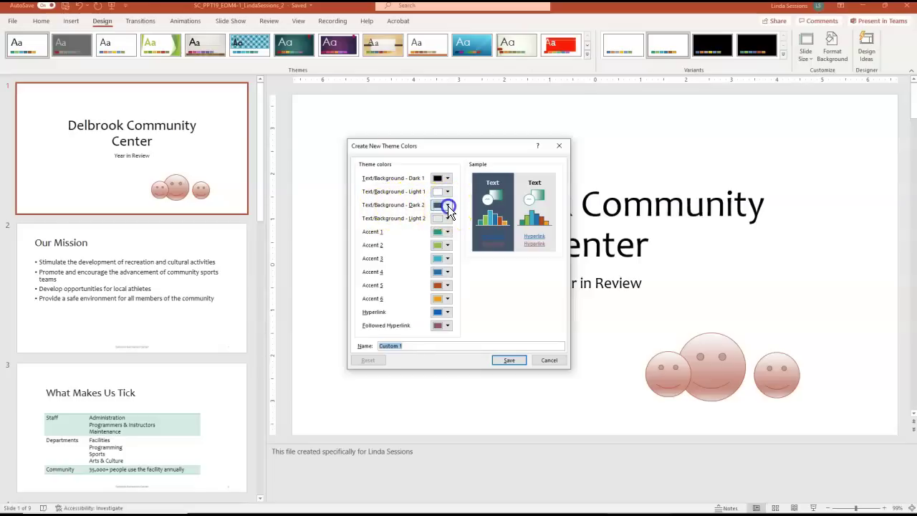
left_click(448, 206)
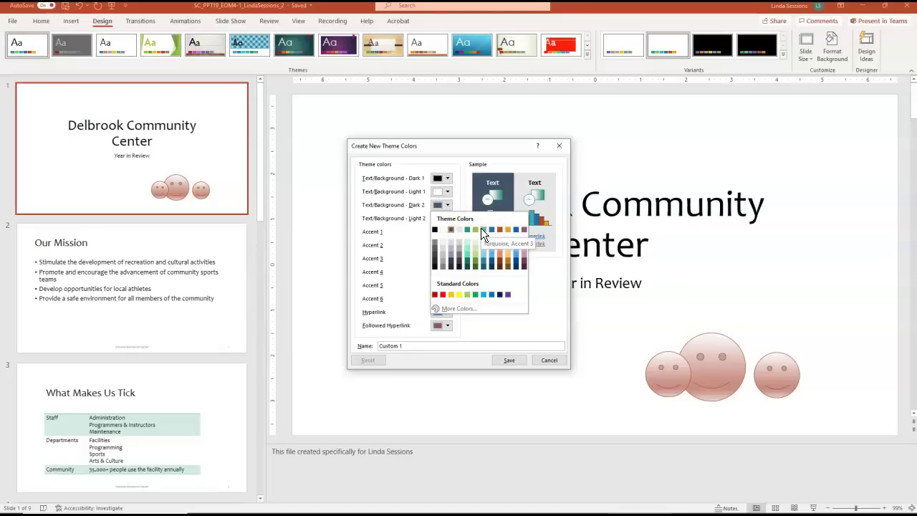
left_click(483, 269)
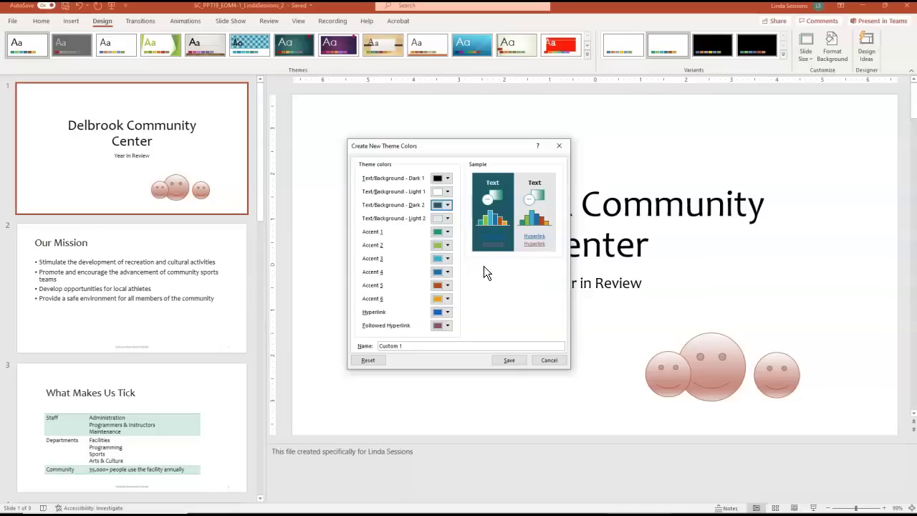
left_click(403, 347)
left_click_drag(403, 346, 361, 348)
type("Turquoise")
left_click(518, 361)
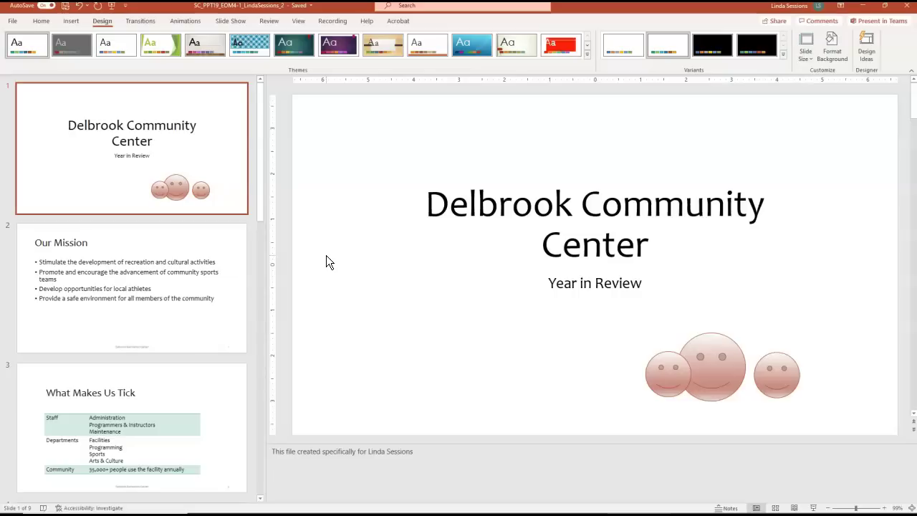
Switch the presentation to Slide Master view
left_click(299, 21)
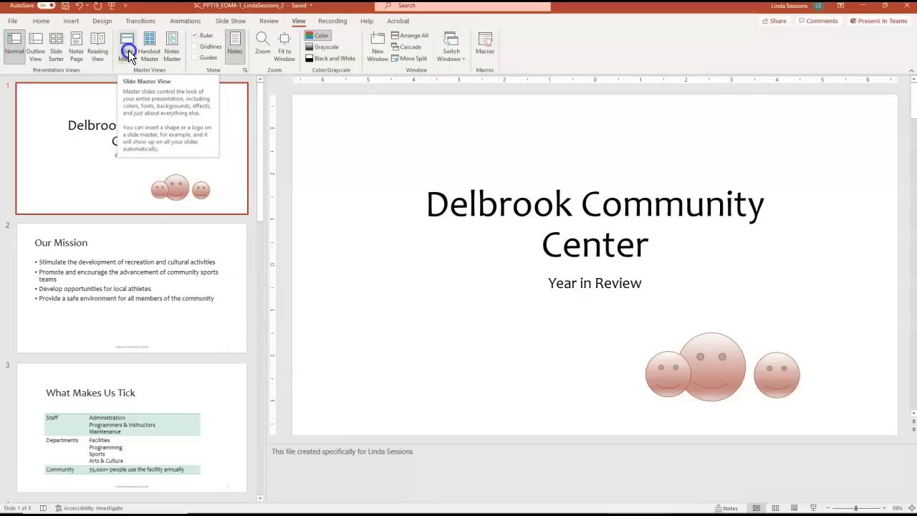
left_click(128, 51)
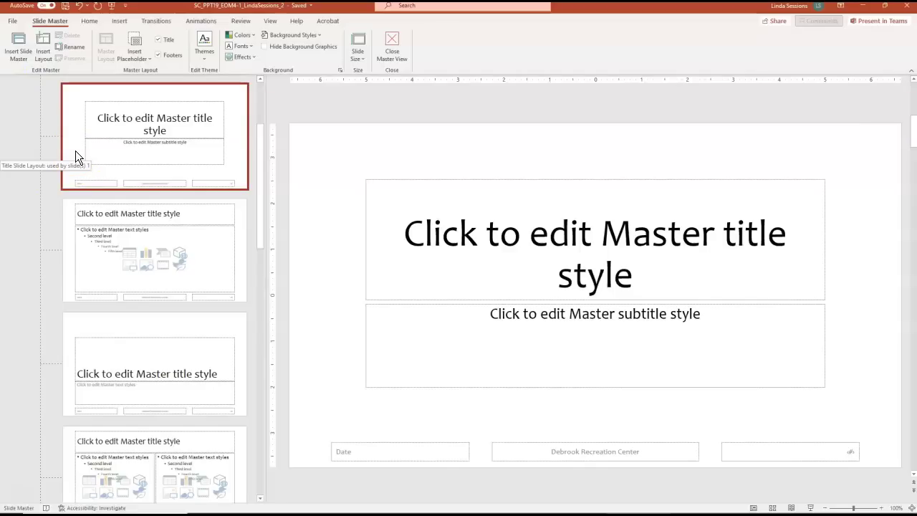
Apply the Style 9 white-to-light-grey background to every slide layout
scroll(76, 150, "up", 2)
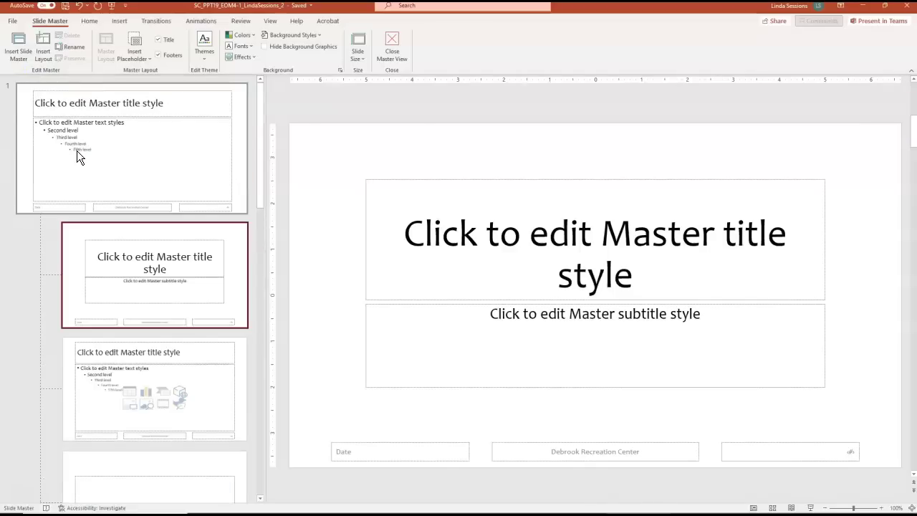
left_click(68, 236)
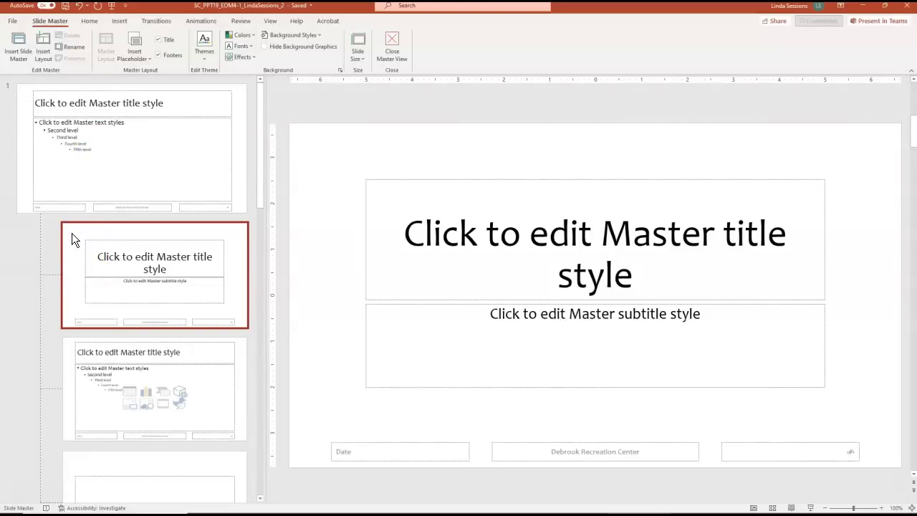
left_click(320, 35)
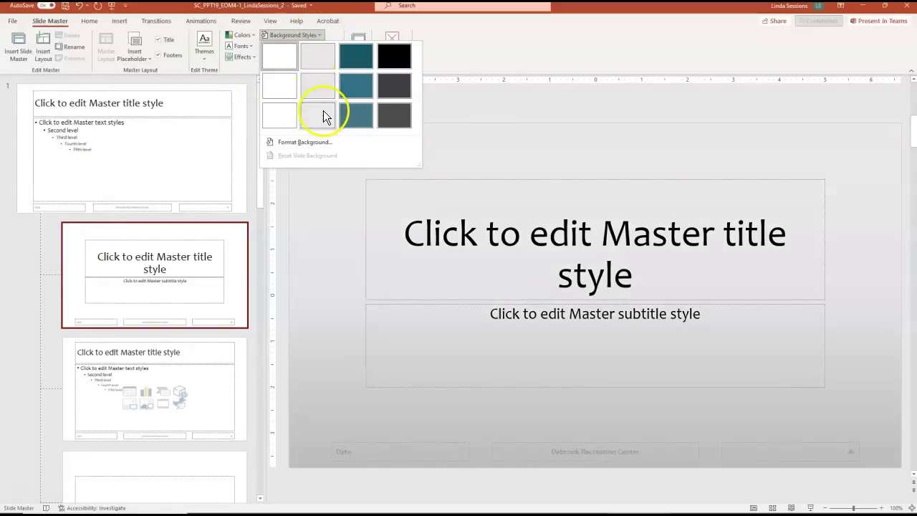
left_click(279, 117)
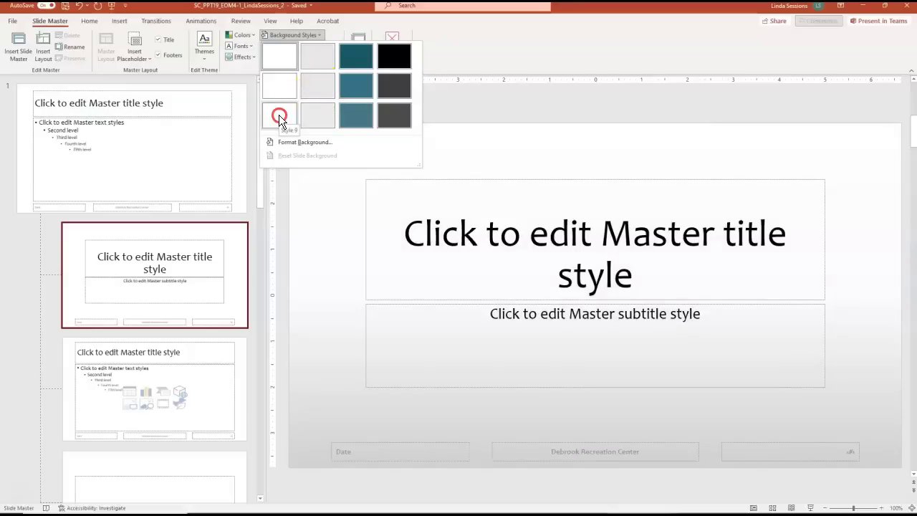
right_click(280, 118)
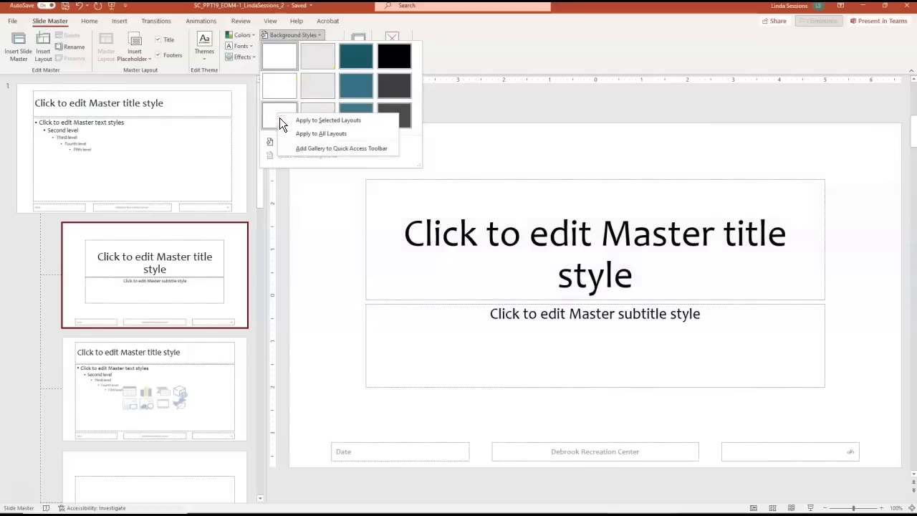
left_click(300, 136)
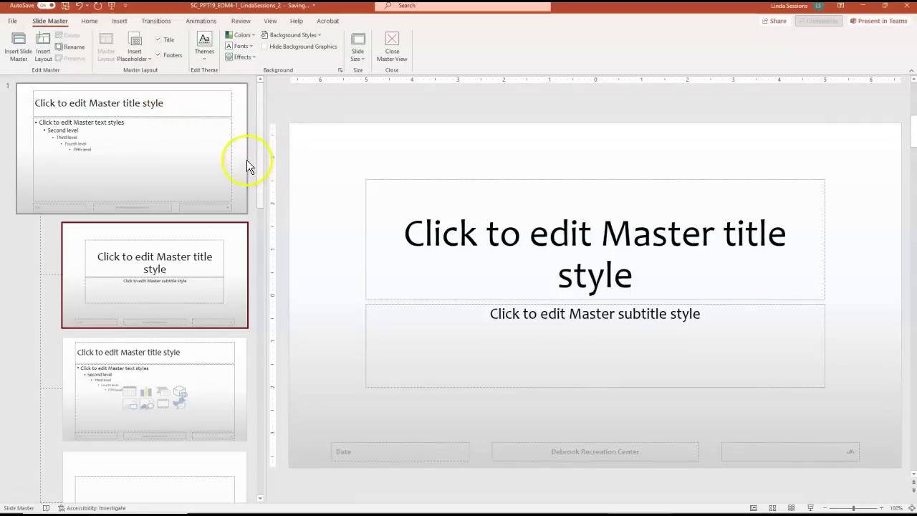
Colour the slide master title text Turquoise, Accent 3, Lighter 40%
left_click_drag(260, 160, 257, 138)
left_click(164, 148)
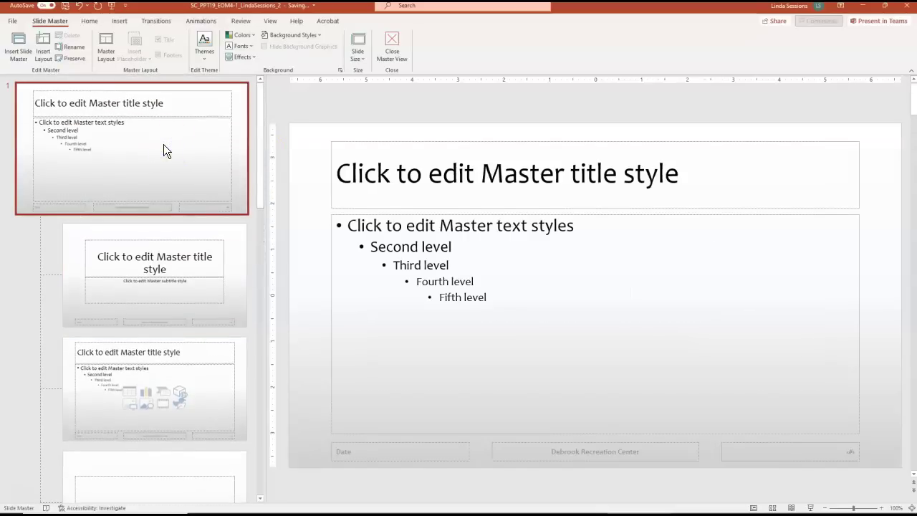
left_click(161, 146)
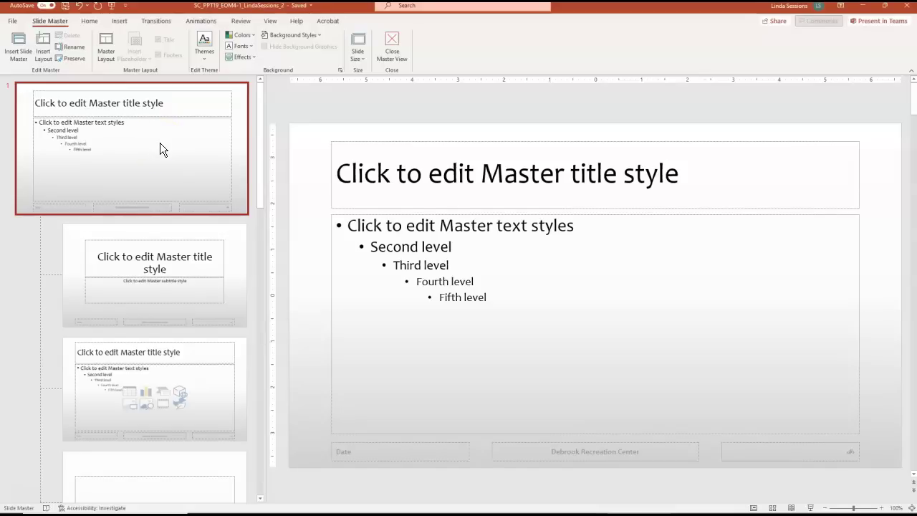
left_click(419, 167)
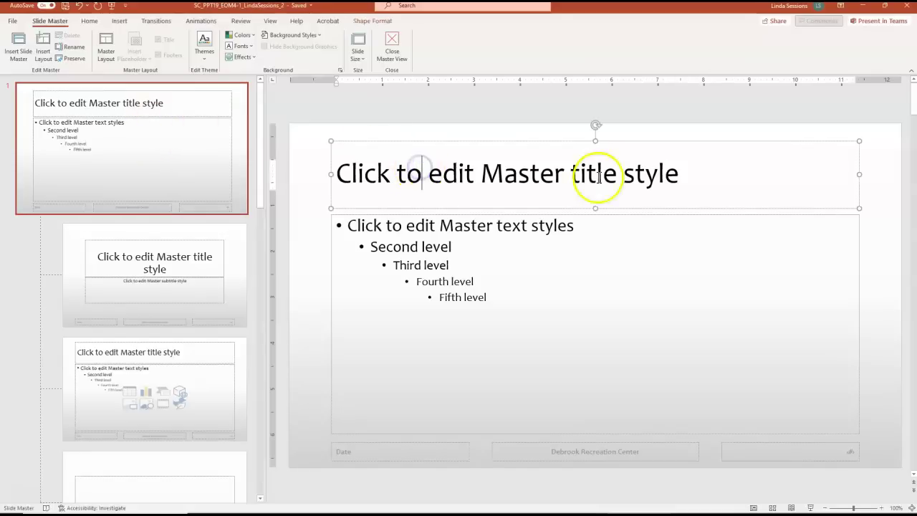
triple_click(436, 173)
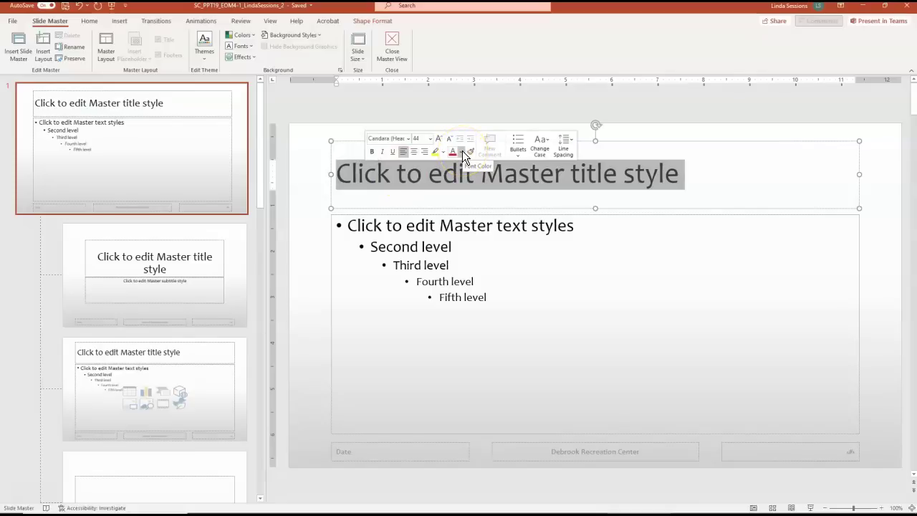
left_click(462, 151)
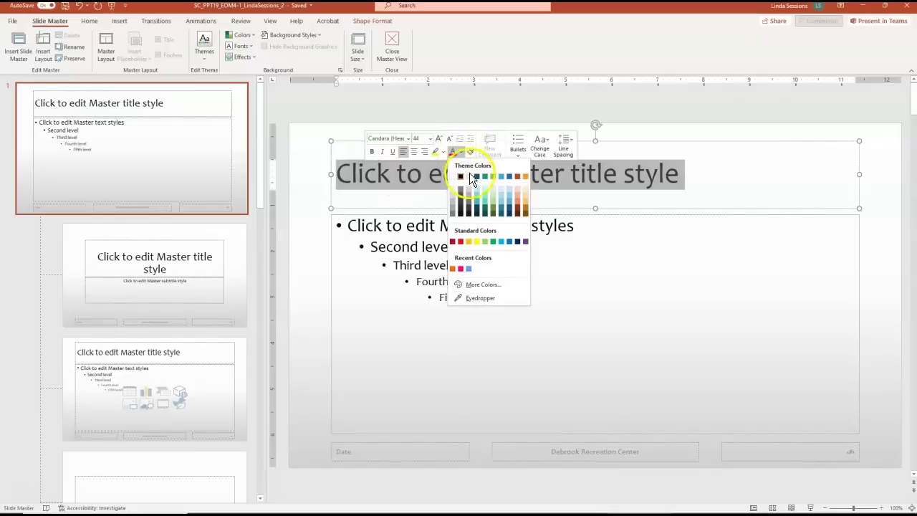
left_click(501, 208)
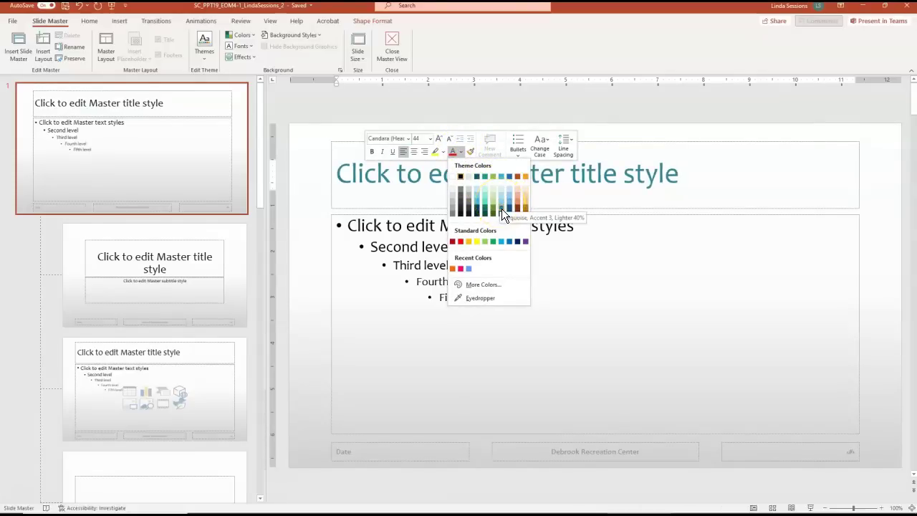
left_click(502, 208)
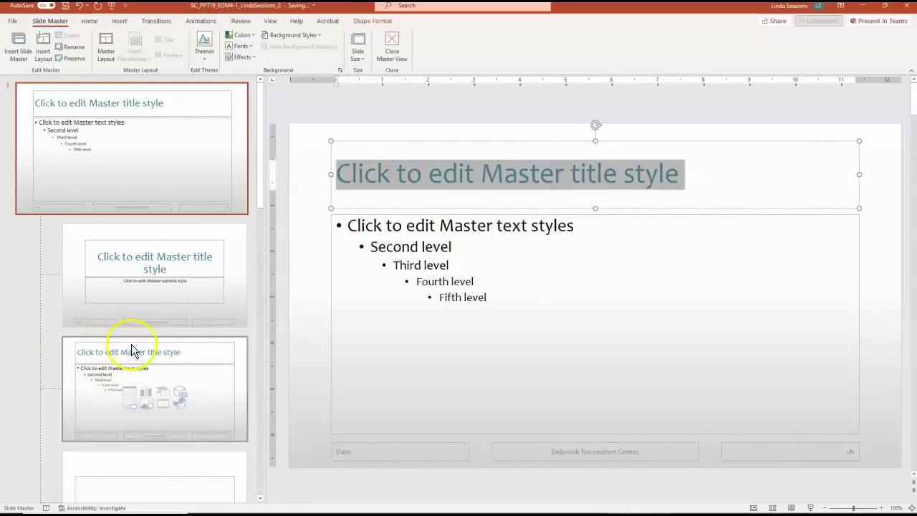
scroll(131, 345, "down", 4)
Rename the Content with Caption layout to 'C'
scroll(131, 344, "down", 6)
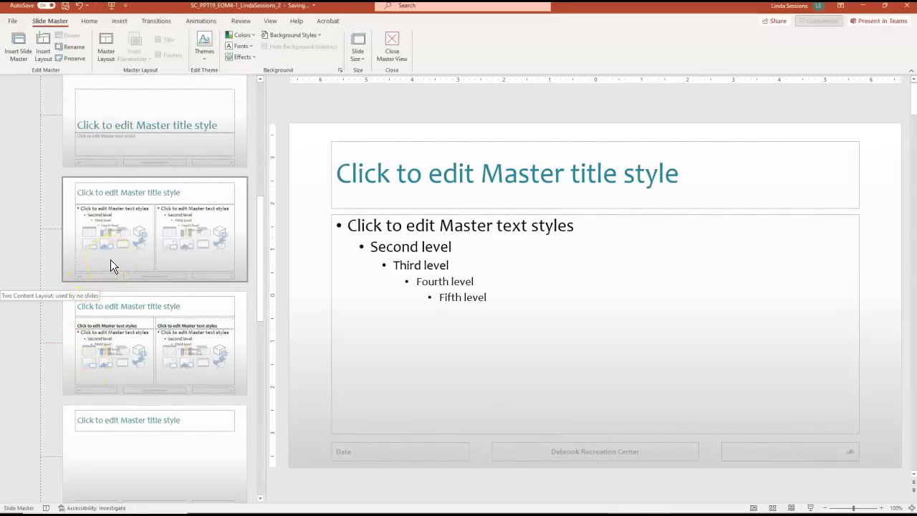
scroll(115, 286, "down", 10)
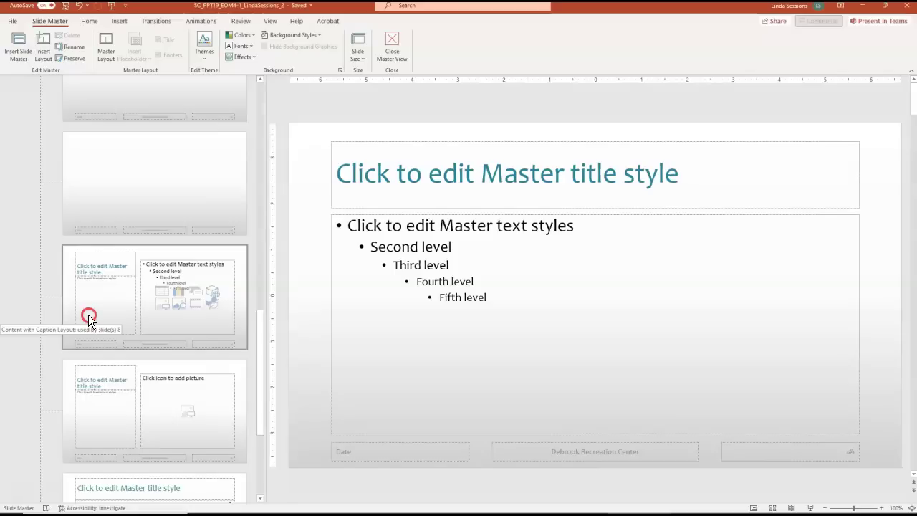
right_click(88, 315)
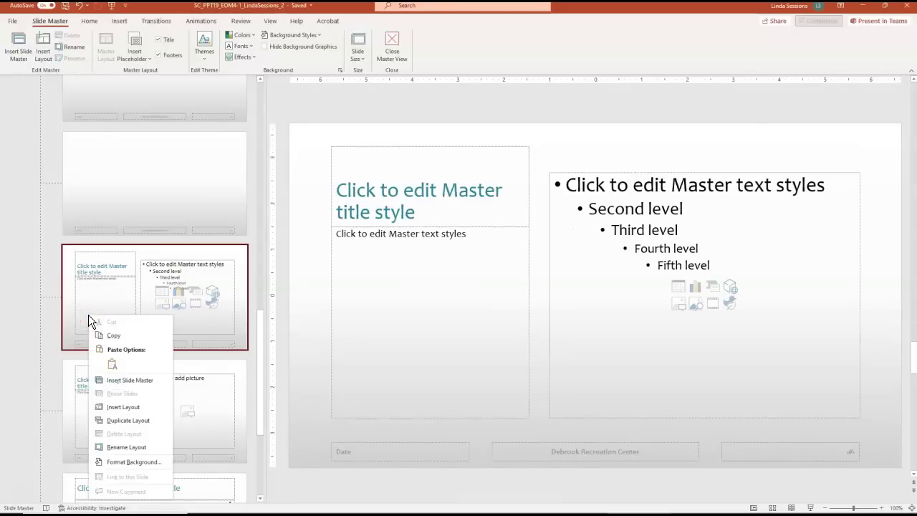
left_click(111, 450)
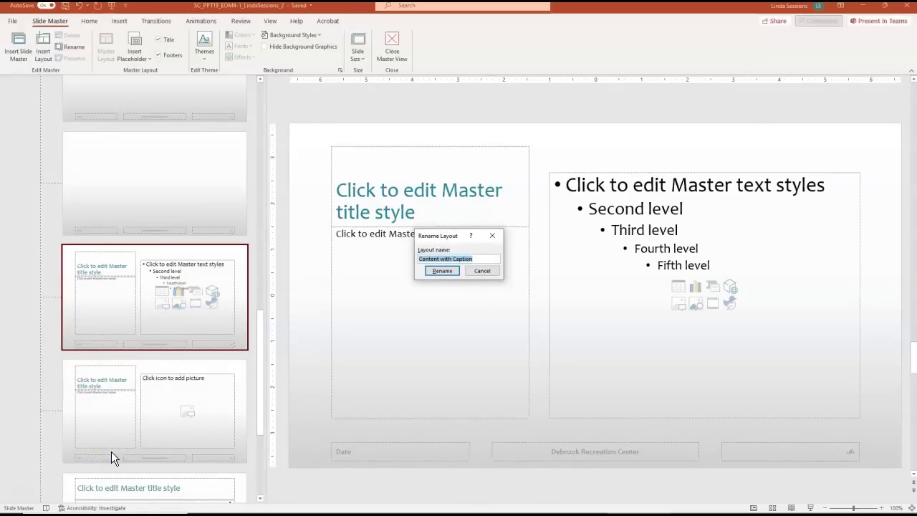
key("BackSpace")
type("Cel")
key("Return")
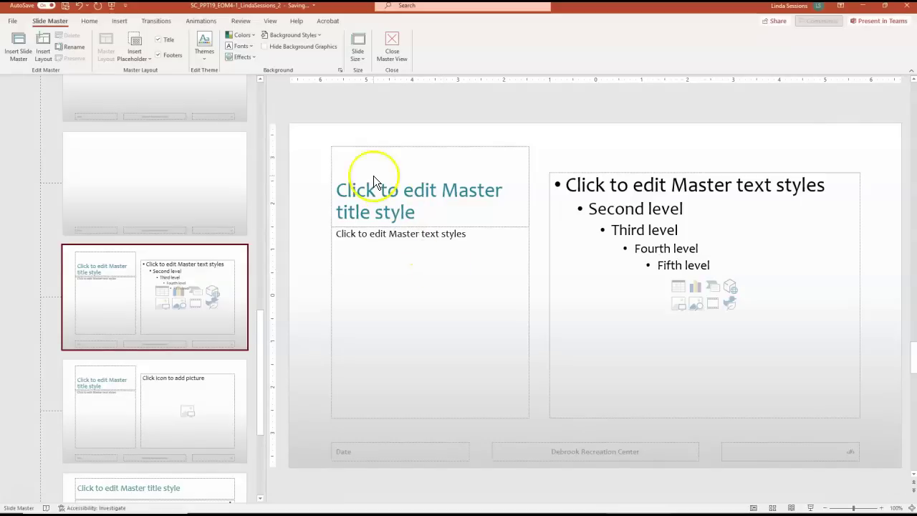
Draw a Picture placeholder under the caption text on the 'C' layout
left_click(143, 63)
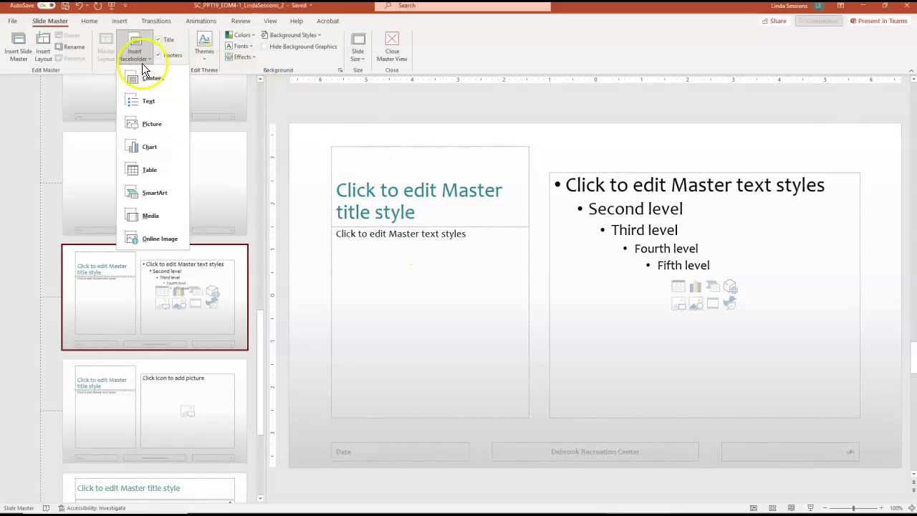
left_click(146, 126)
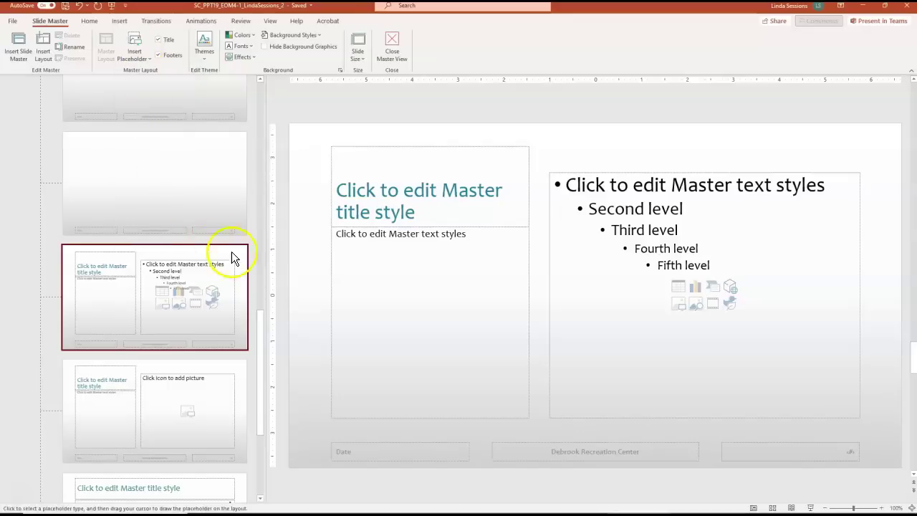
left_click_drag(331, 284, 527, 414)
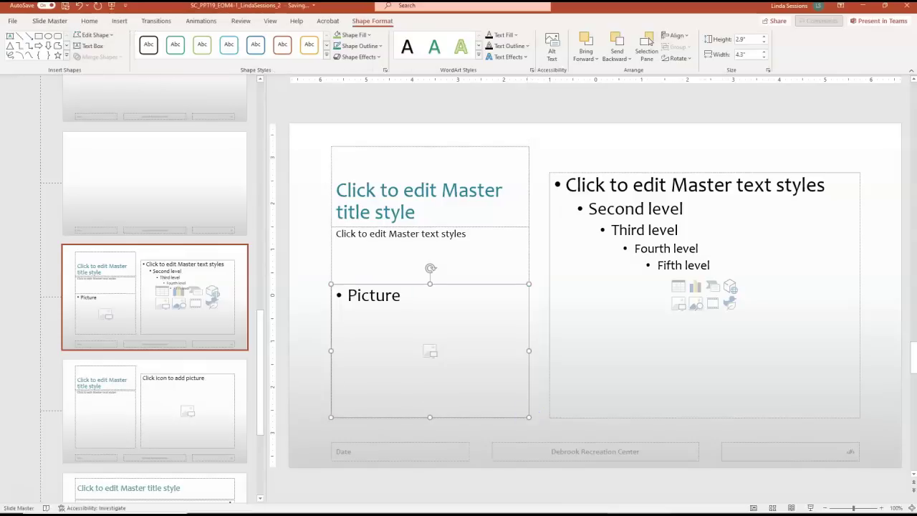
Give the Blank layout thumbnail the new name 'Final'
left_click(34, 287)
scroll(34, 288, "down", 1)
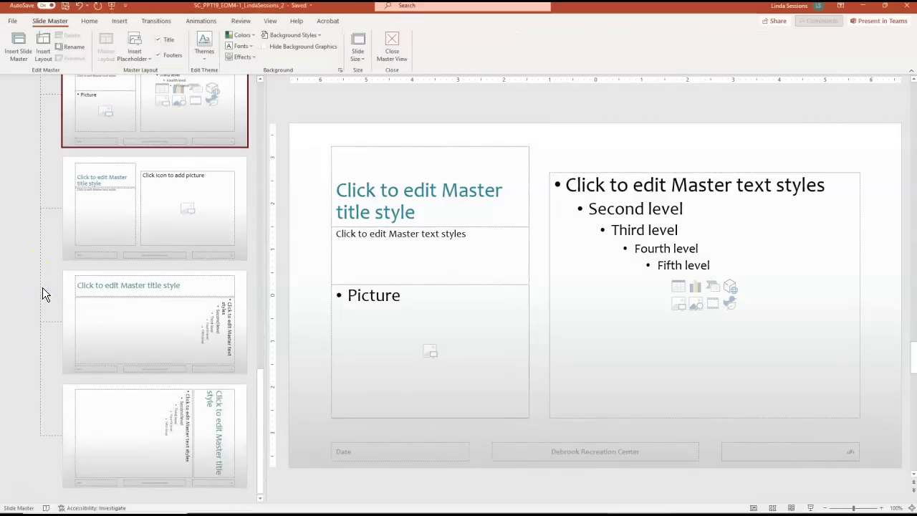
scroll(43, 287, "up", 4)
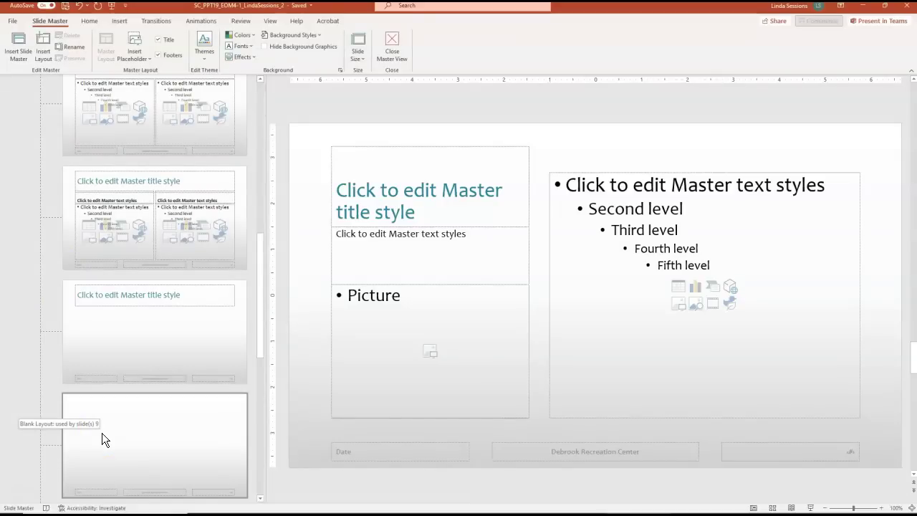
right_click(108, 431)
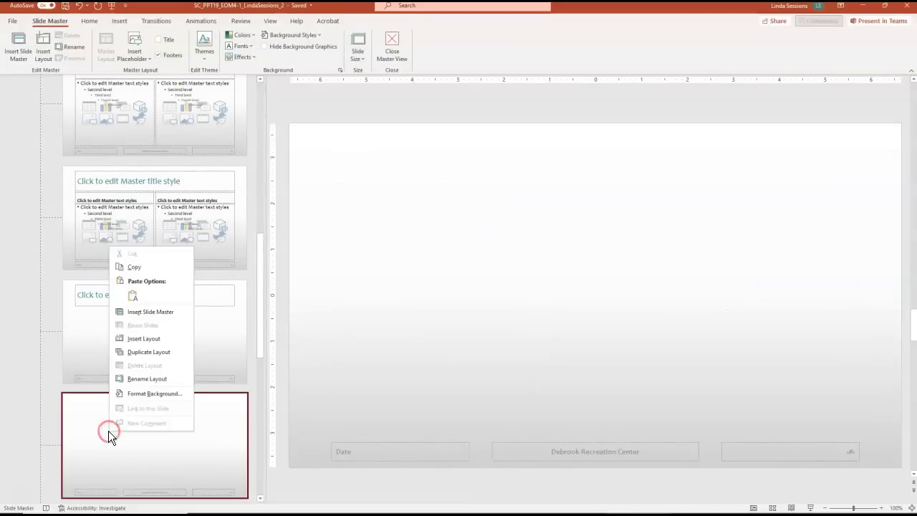
left_click(146, 380)
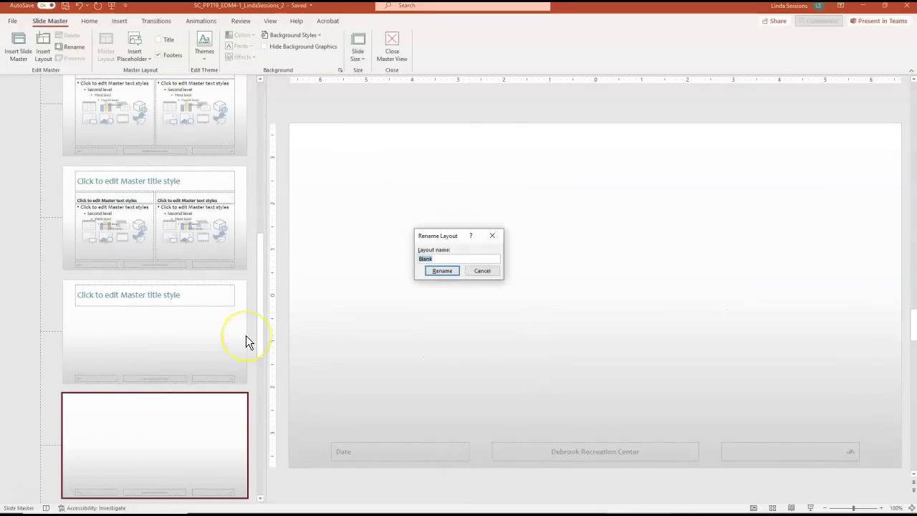
type("Final")
left_click(438, 271)
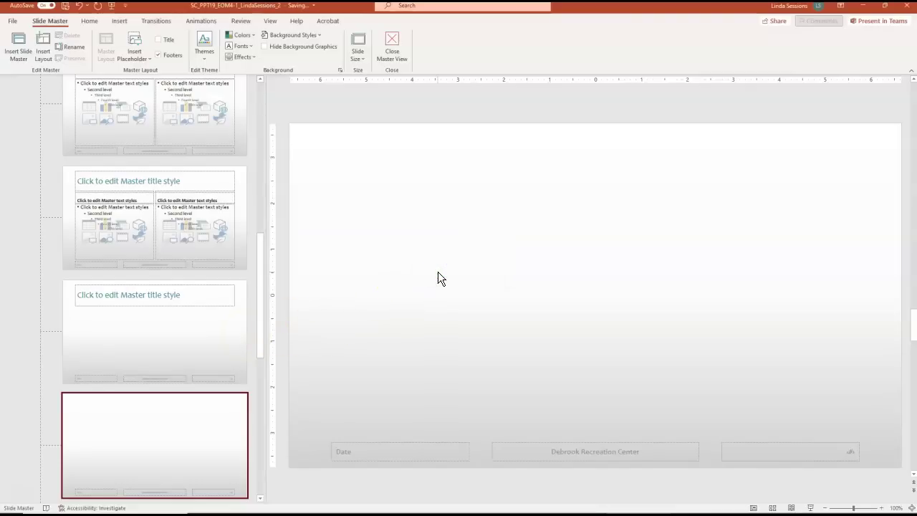
Insert the Support_PPT19_EOM4-1_Center (1) photo from Downloads onto the Final layout
right_click(412, 228)
key("Escape")
left_click(116, 21)
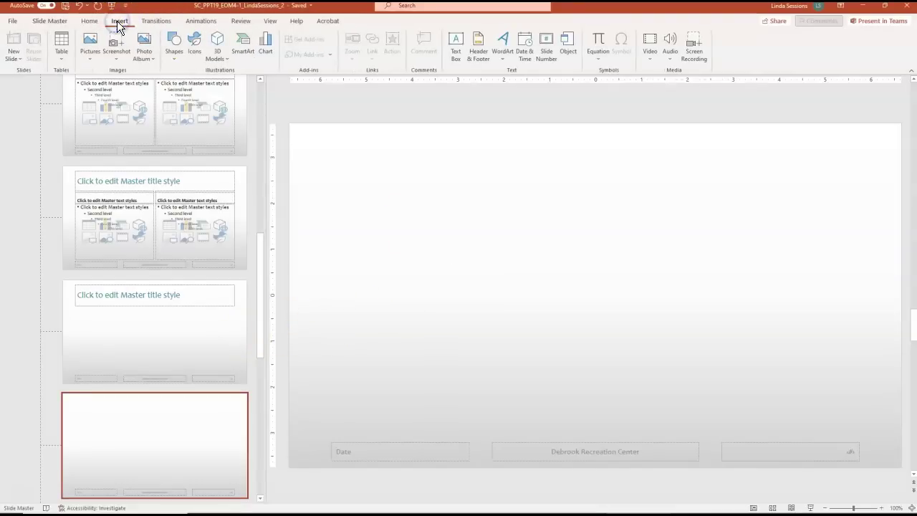
left_click(91, 54)
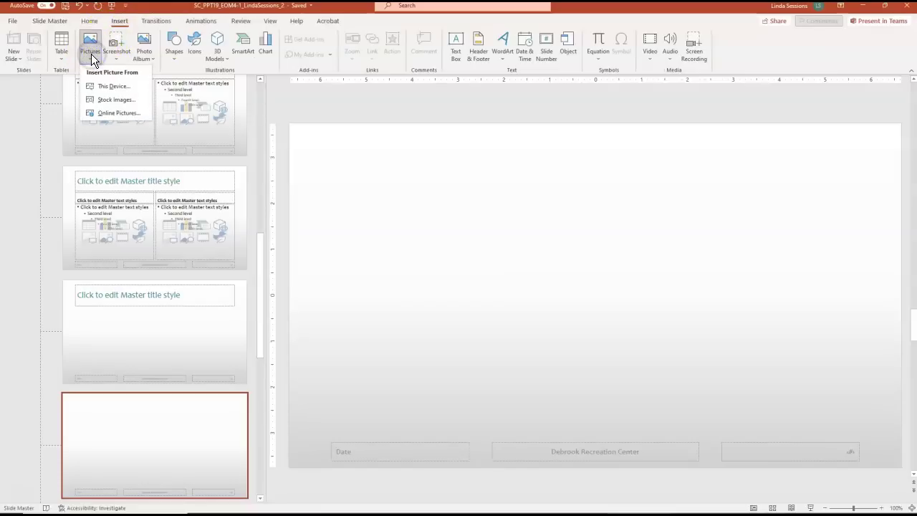
left_click(106, 87)
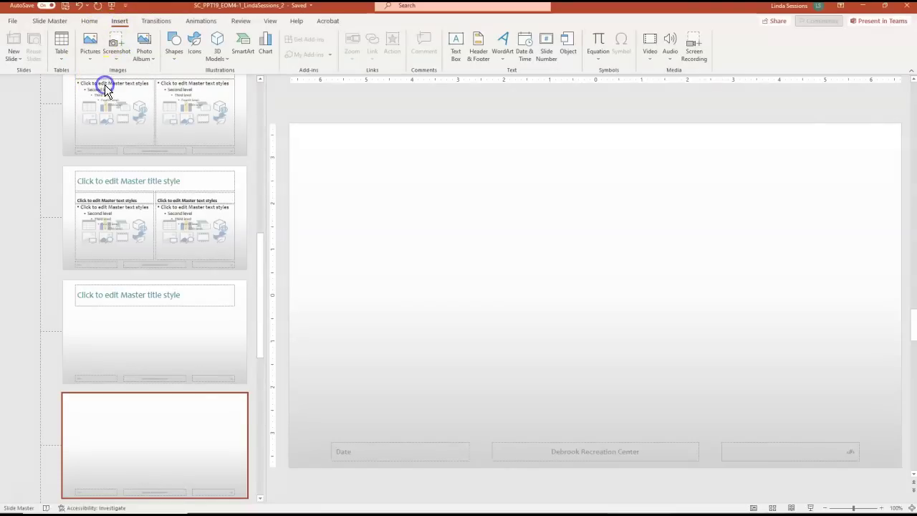
left_click(72, 177)
left_click_drag(71, 165, 68, 56)
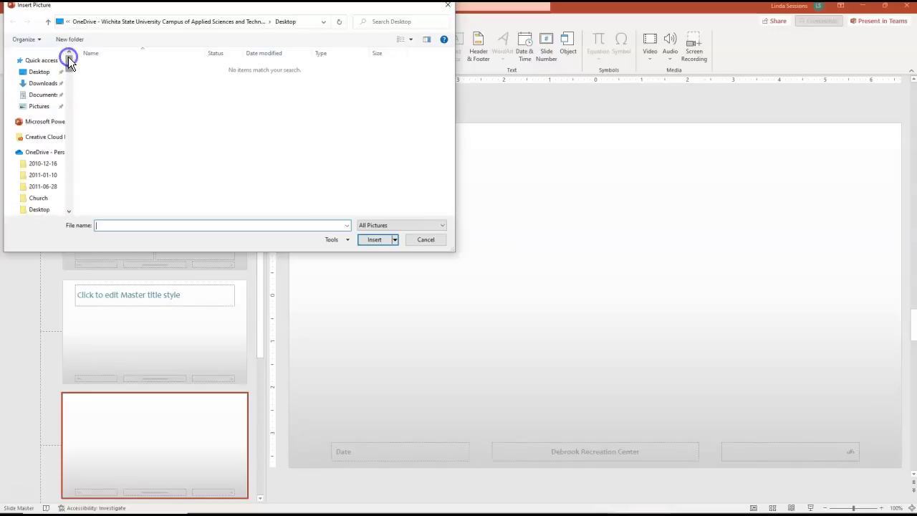
left_click(37, 87)
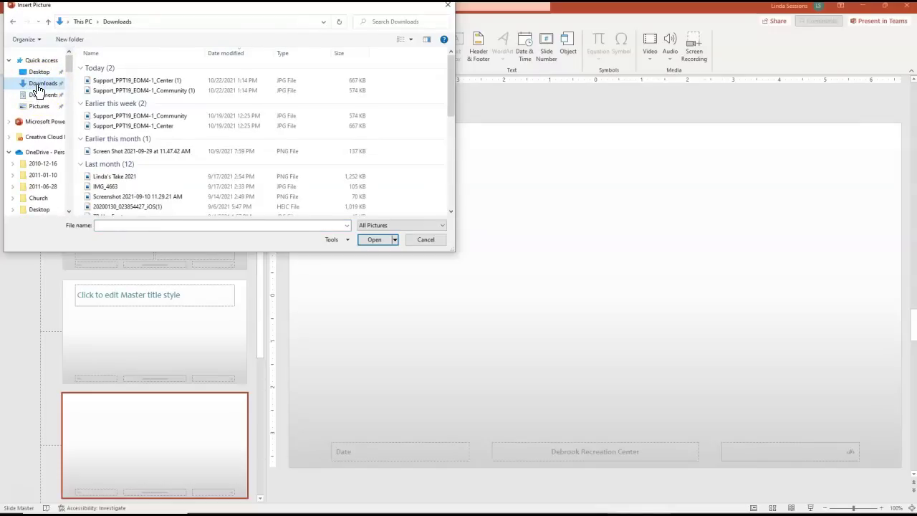
left_click(149, 81)
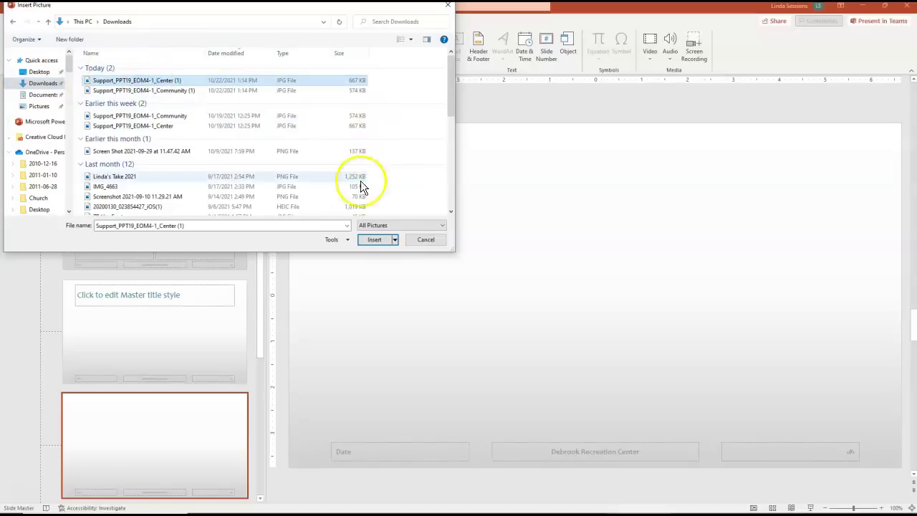
left_click(367, 240)
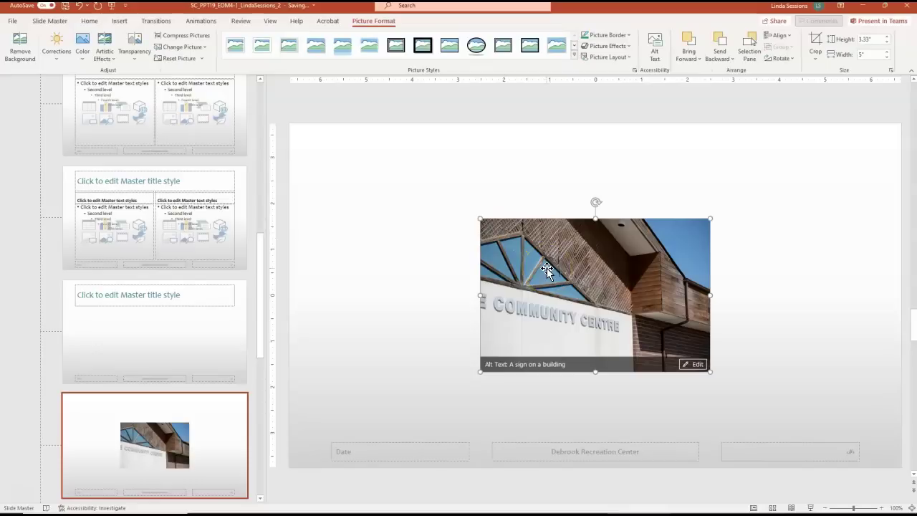
Crop the community centre photo to an oval shape
left_click(811, 59)
mouse_move(829, 88)
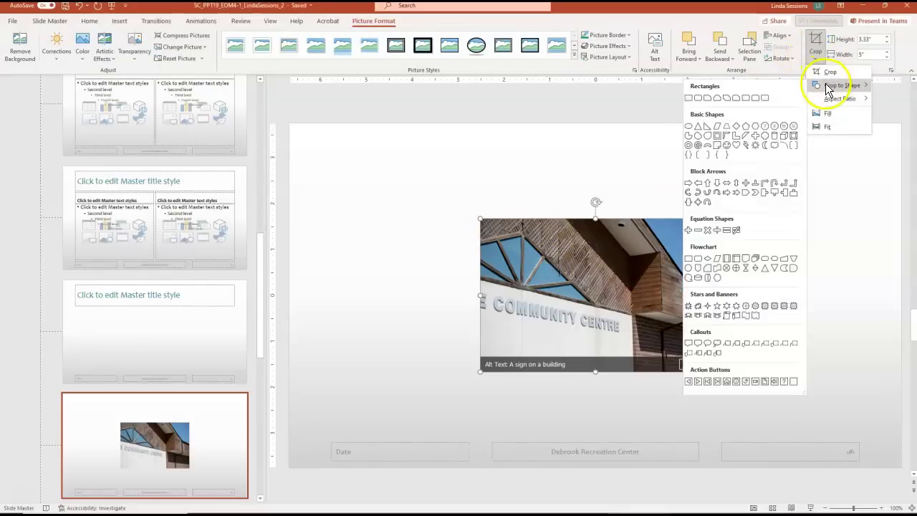
left_click(690, 128)
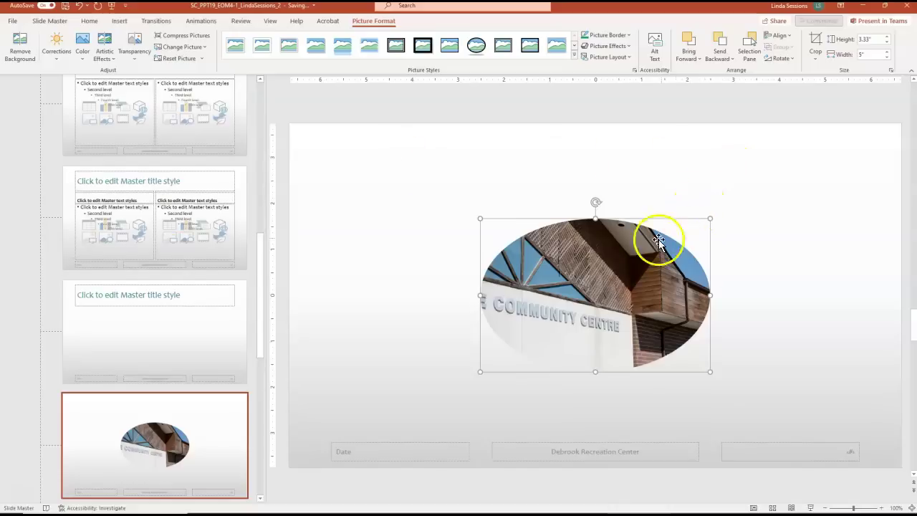
Move the oval photo down to the lower centre of the layout
left_click_drag(640, 247, 629, 311)
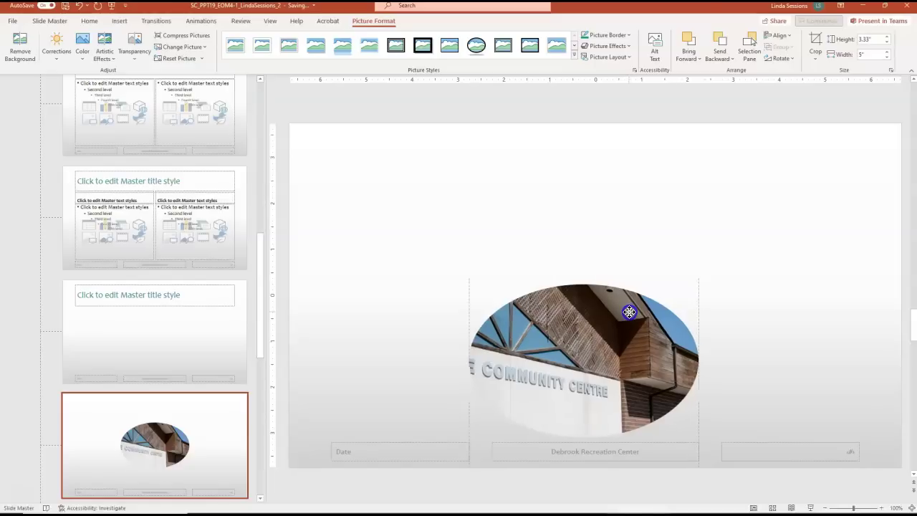
left_click_drag(629, 312, 629, 312)
left_click(580, 231)
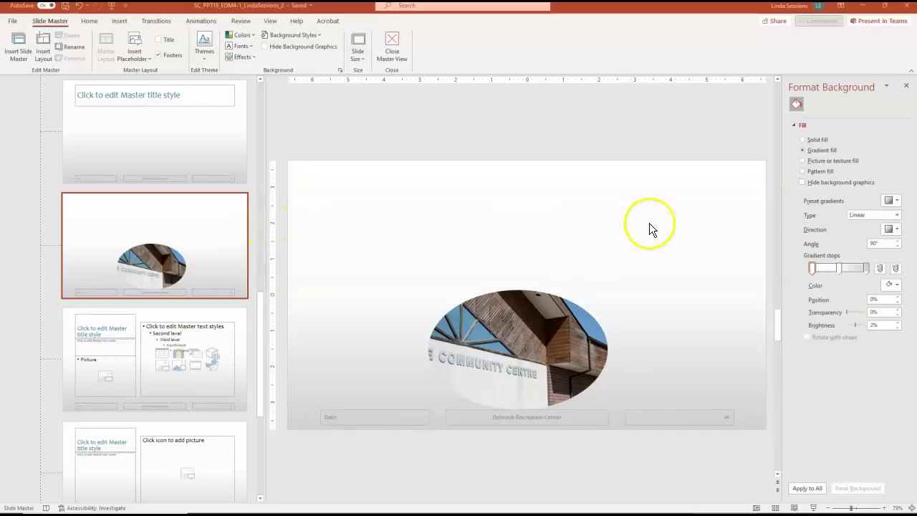
Fill the Final layout background with the beige linen canvas texture
left_click(803, 160)
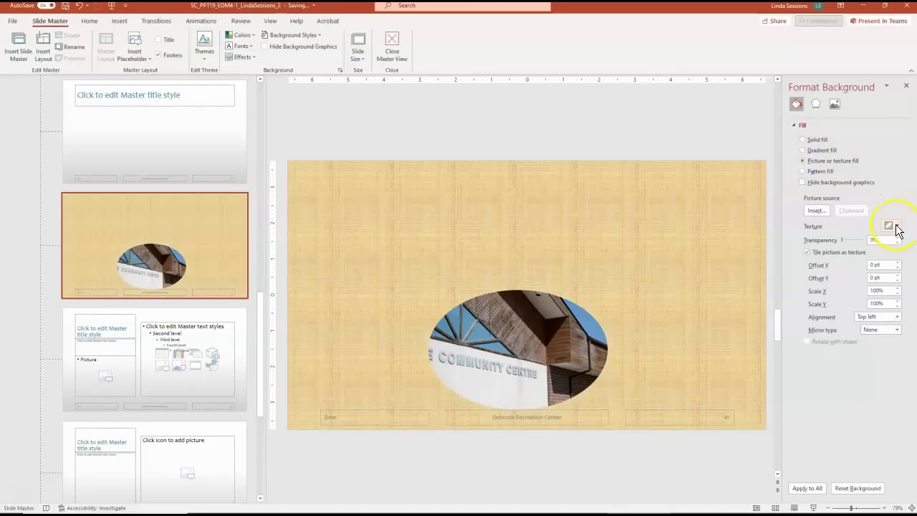
left_click(897, 226)
left_click(769, 254)
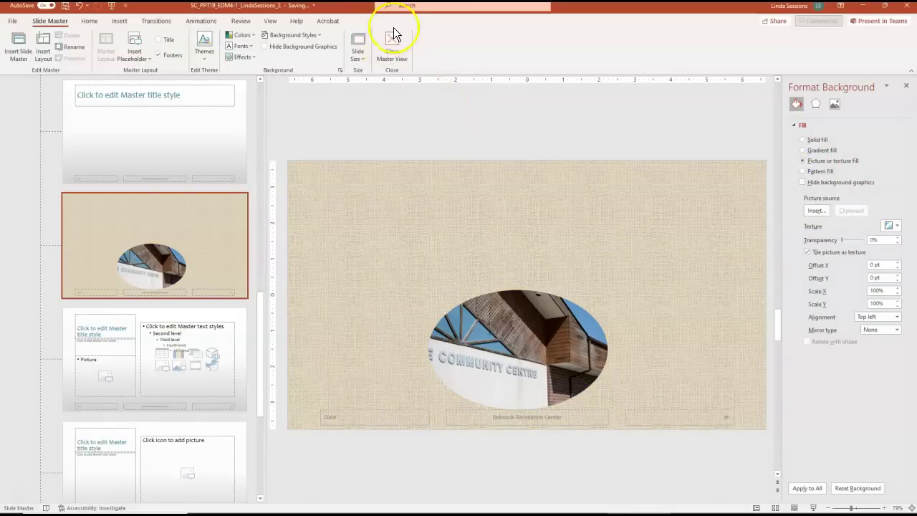
Return to Normal view, apply the Final layout to slide 9, and close both side panes
left_click(390, 41)
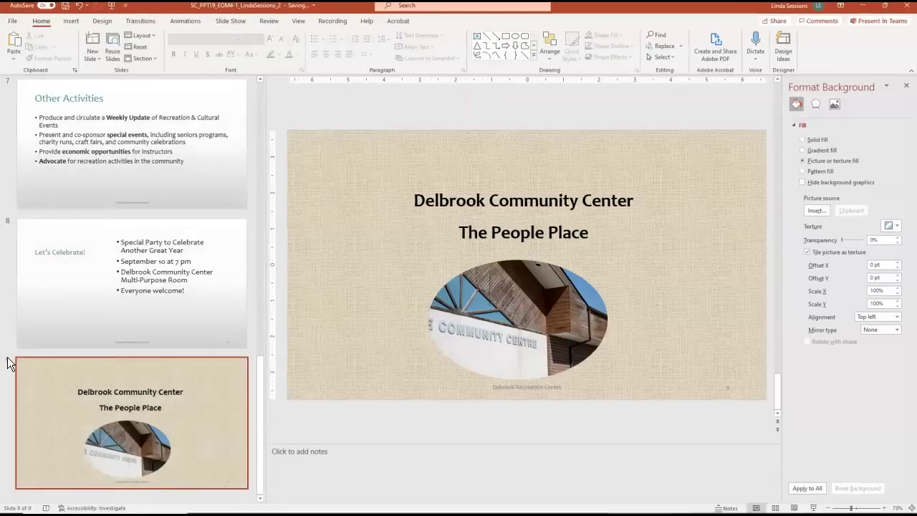
left_click(22, 349)
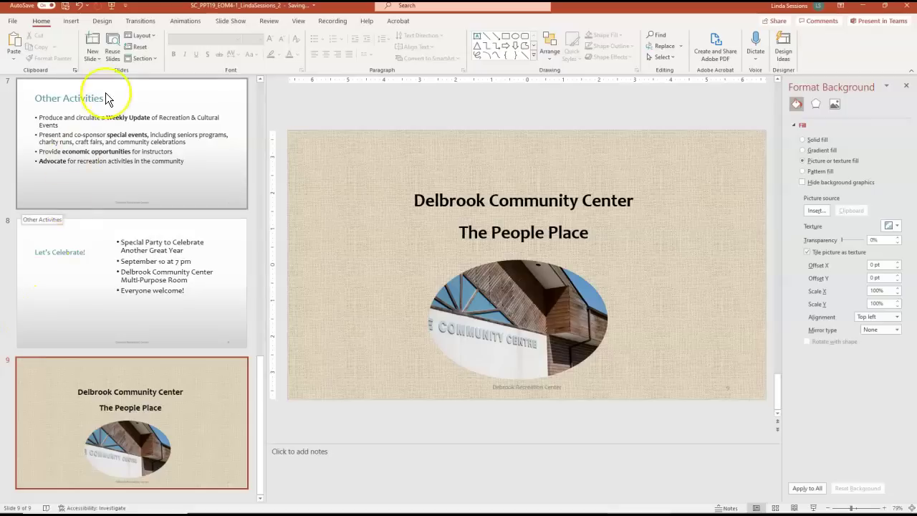
left_click(152, 34)
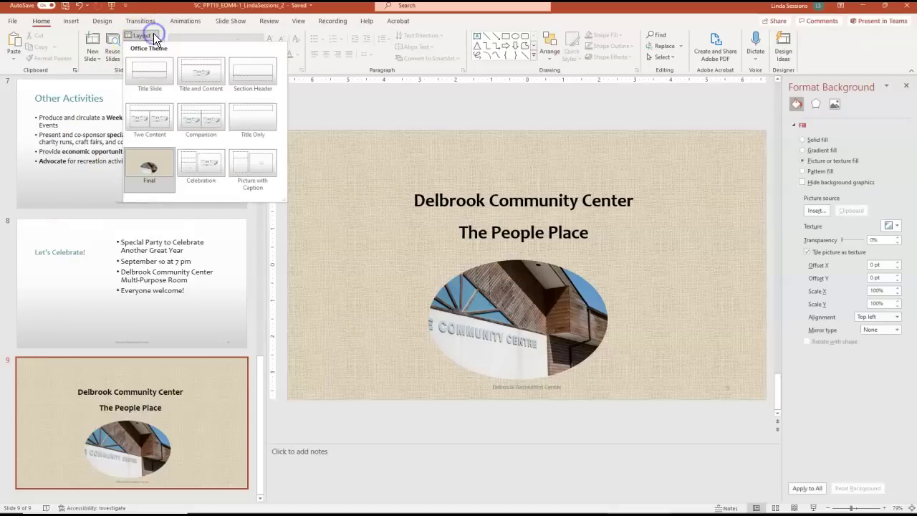
left_click(145, 154)
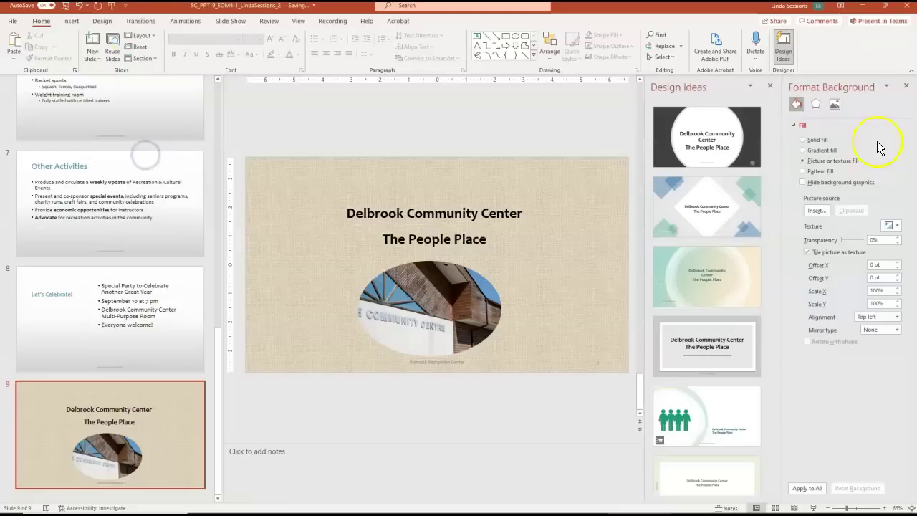
left_click(905, 87)
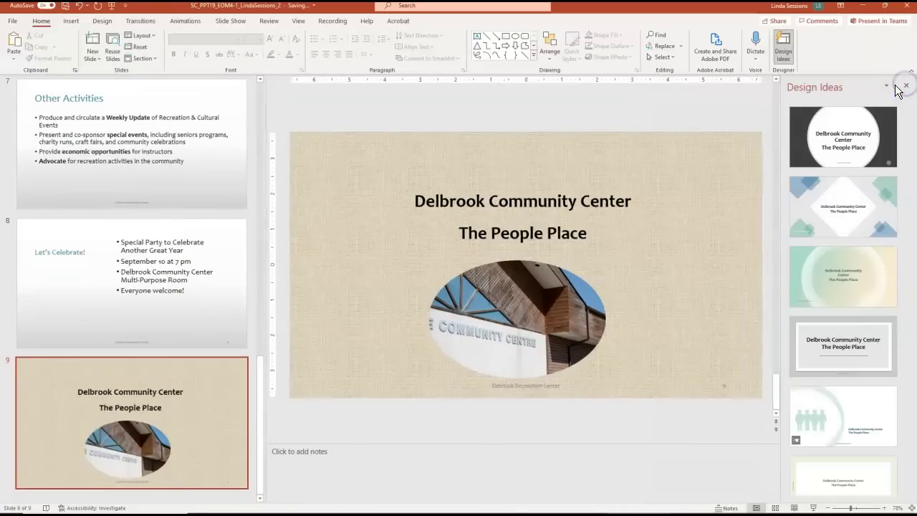
left_click(903, 87)
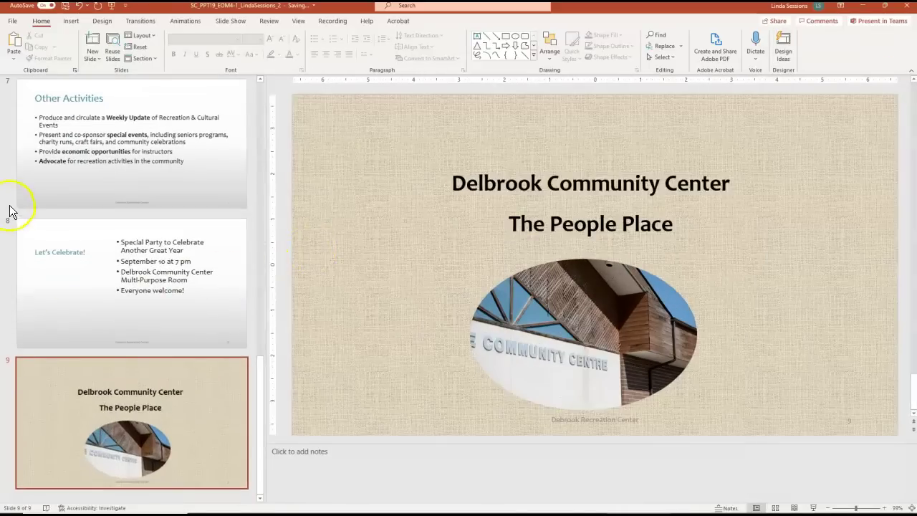
Apply the Celebration layout to slide 7, Other Activities
left_click(68, 181)
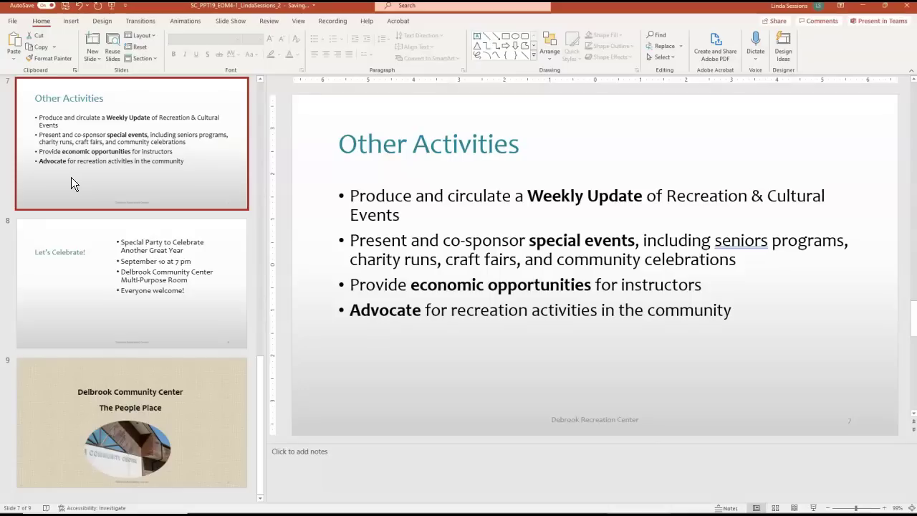
left_click(151, 35)
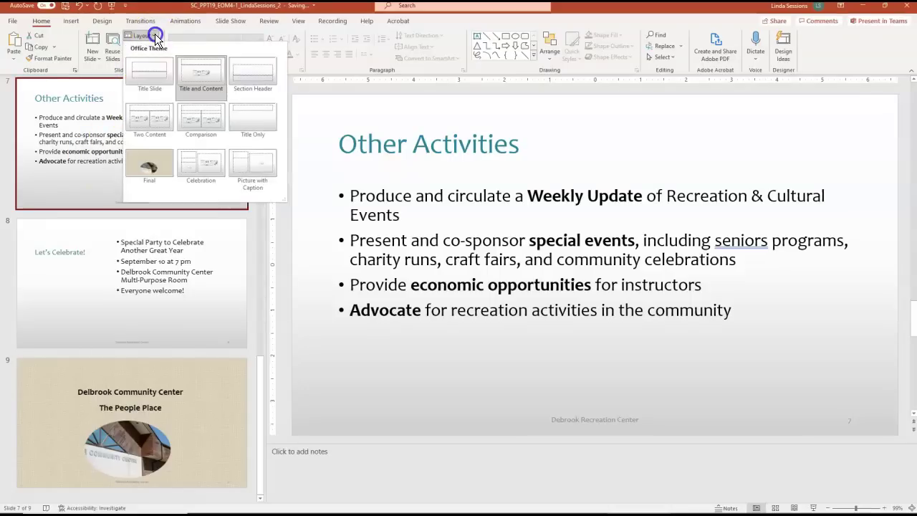
left_click(208, 164)
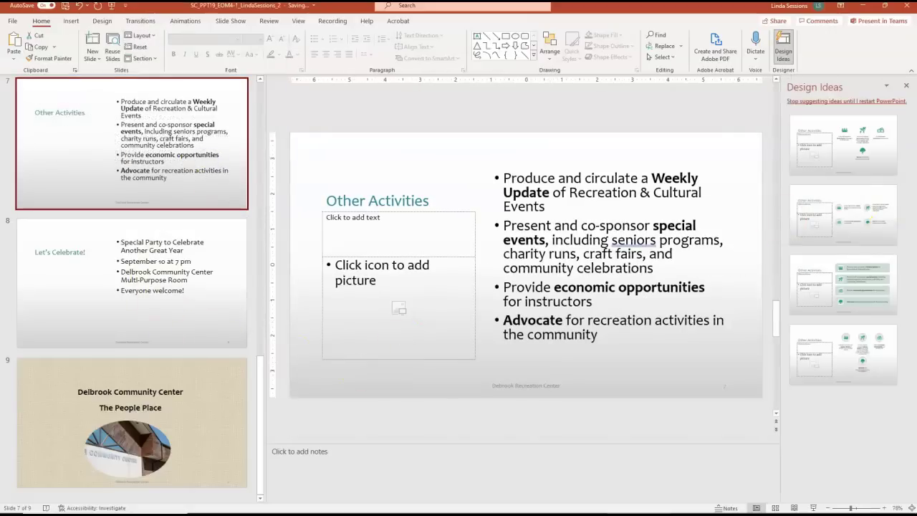
Fill the picture placeholder with the Support_PPT19_EOM4-1_Community (1) photo
left_click(399, 310)
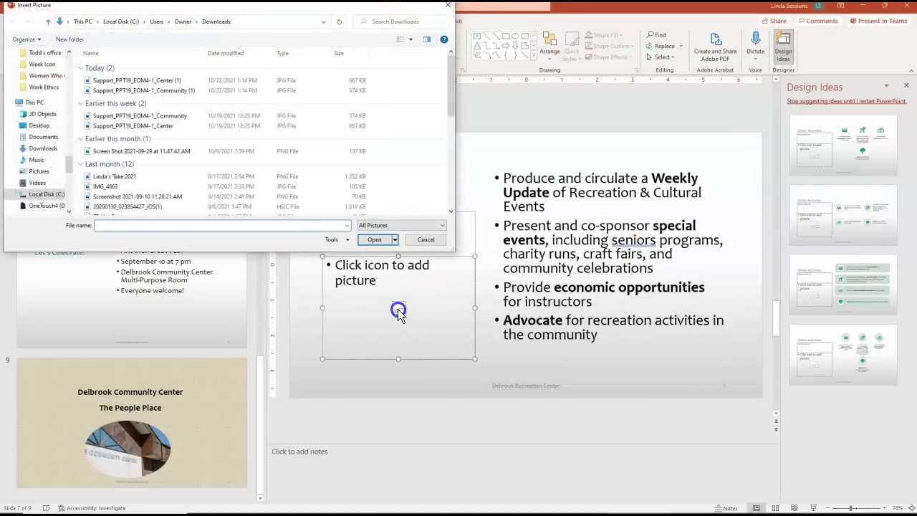
left_click(167, 91)
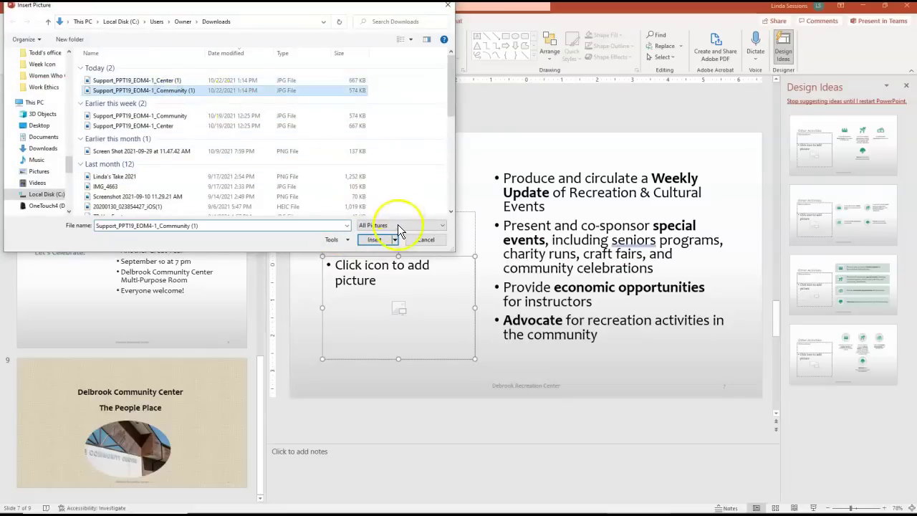
left_click(375, 239)
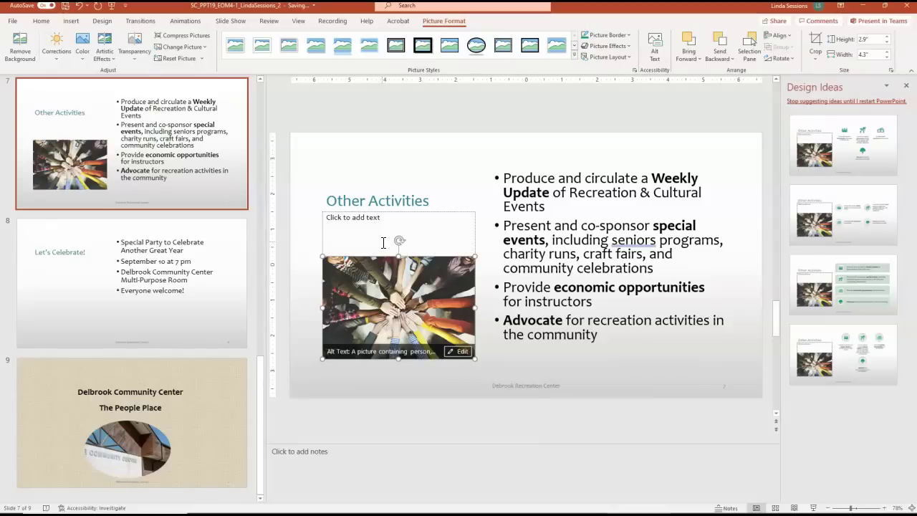
Mark slide 3, What Makes Us Tick, as a hidden slide, then scroll back down the thumbnails
left_click(123, 277)
scroll(128, 271, "up", 5)
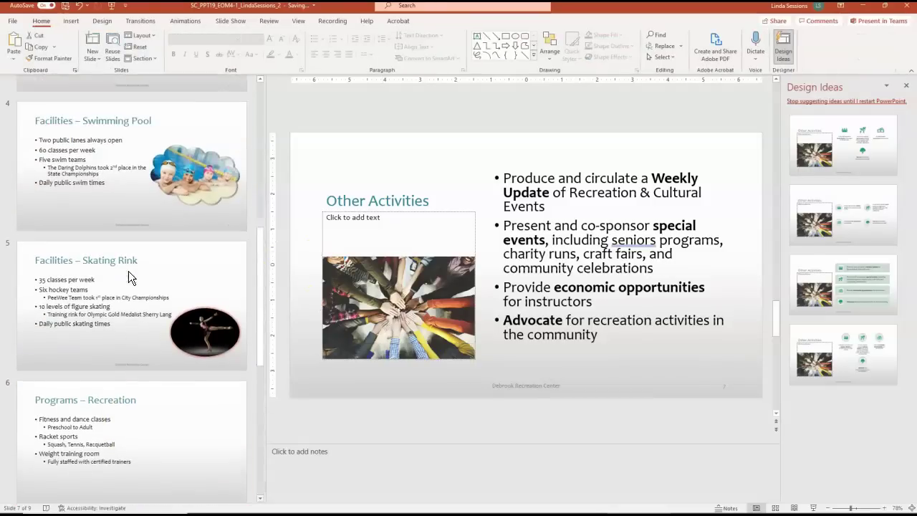
scroll(129, 277, "up", 4)
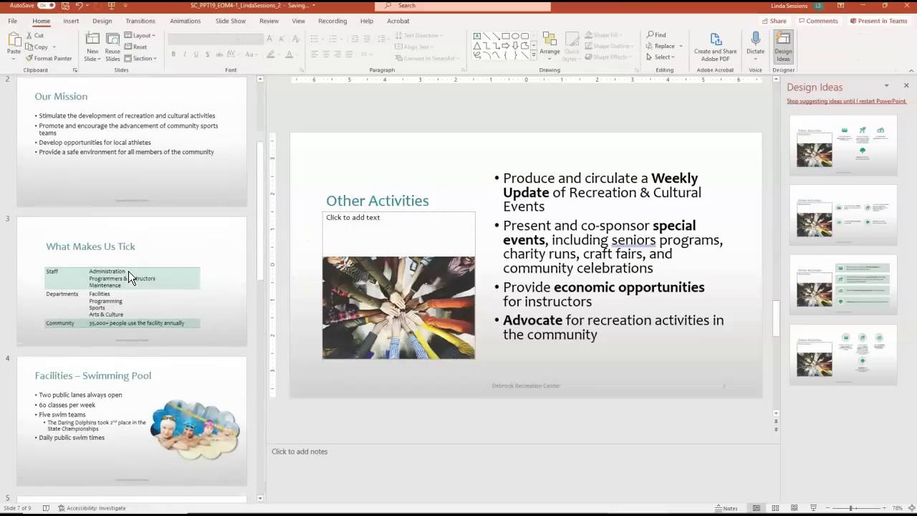
left_click(184, 240)
right_click(183, 241)
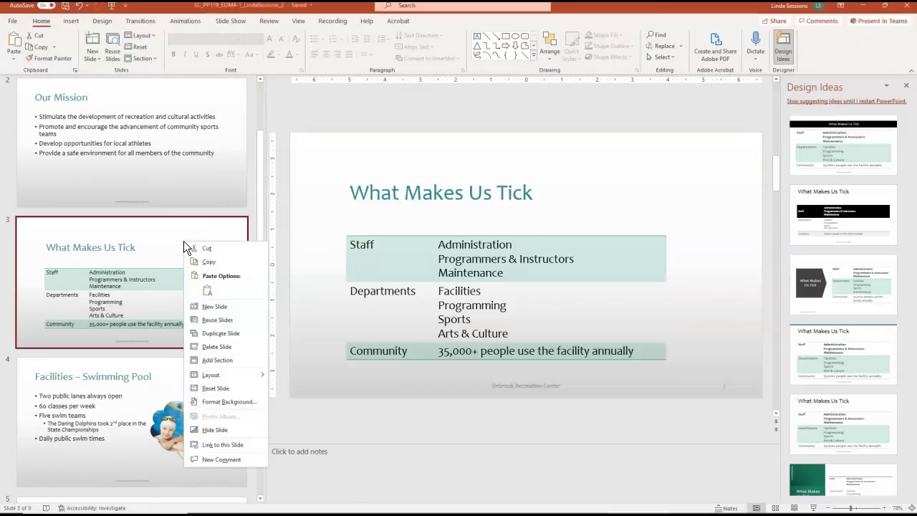
left_click(205, 431)
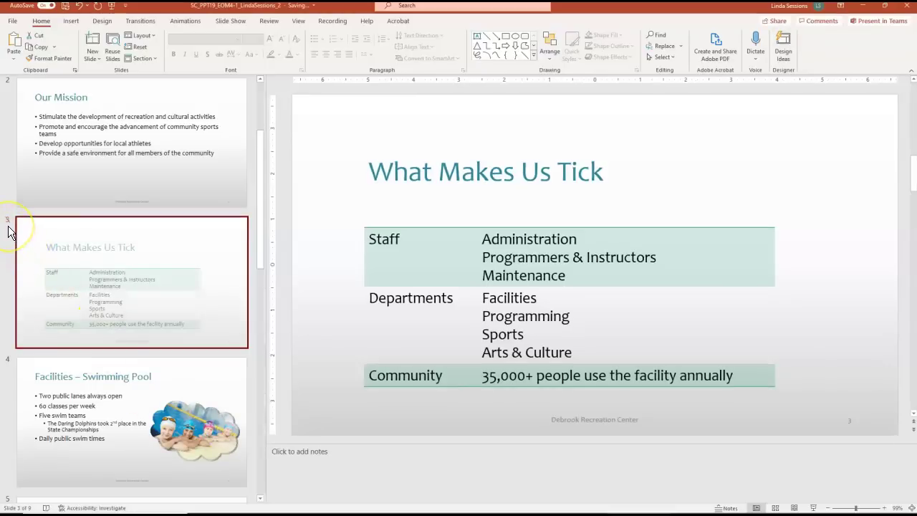
left_click(88, 230)
left_click(129, 232)
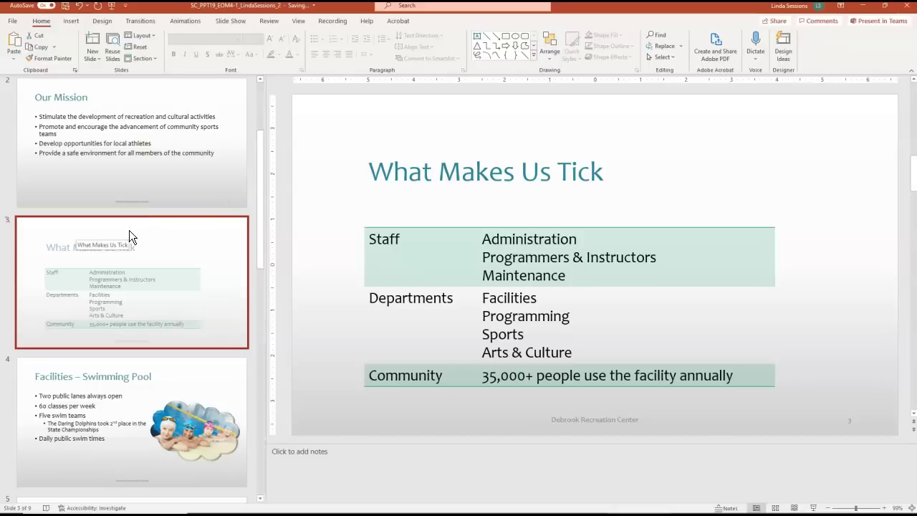
scroll(101, 314, "down", 5)
On slide 6, hide background graphics and apply a light vertical stripes pattern fill
left_click(95, 315)
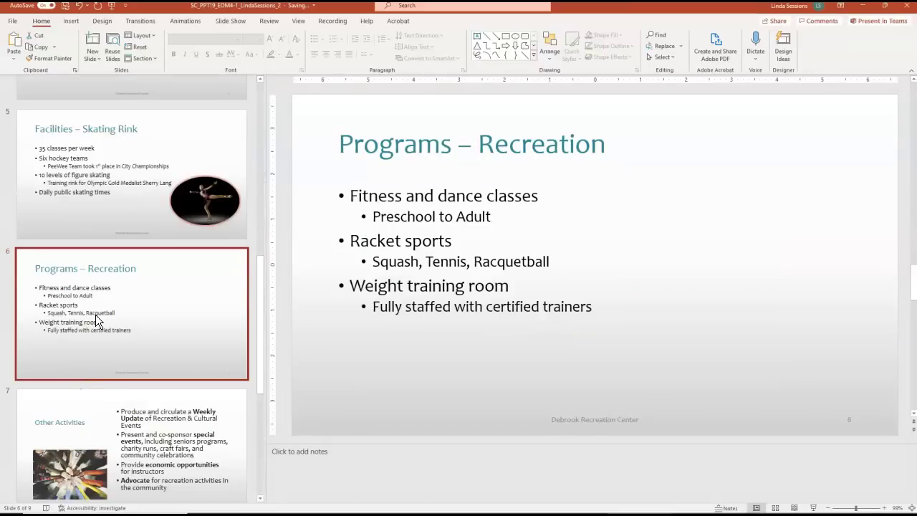
left_click(102, 22)
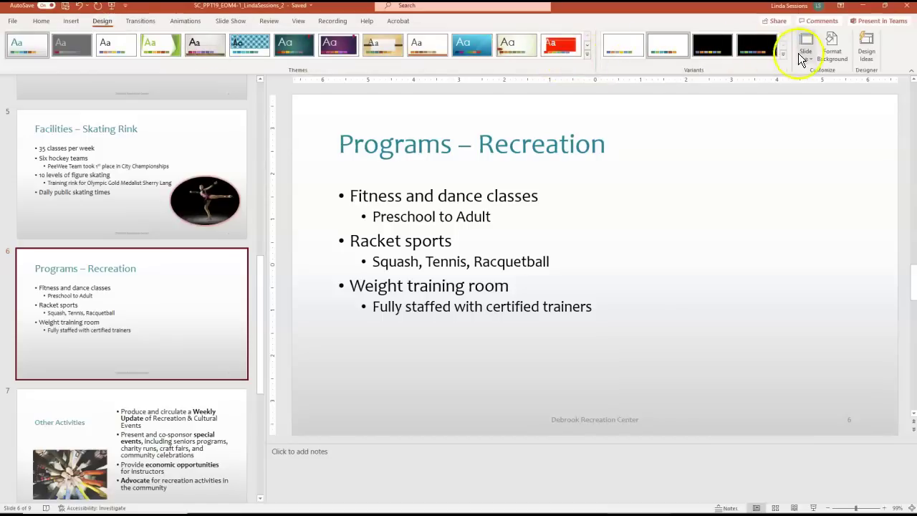
left_click(833, 52)
left_click(803, 182)
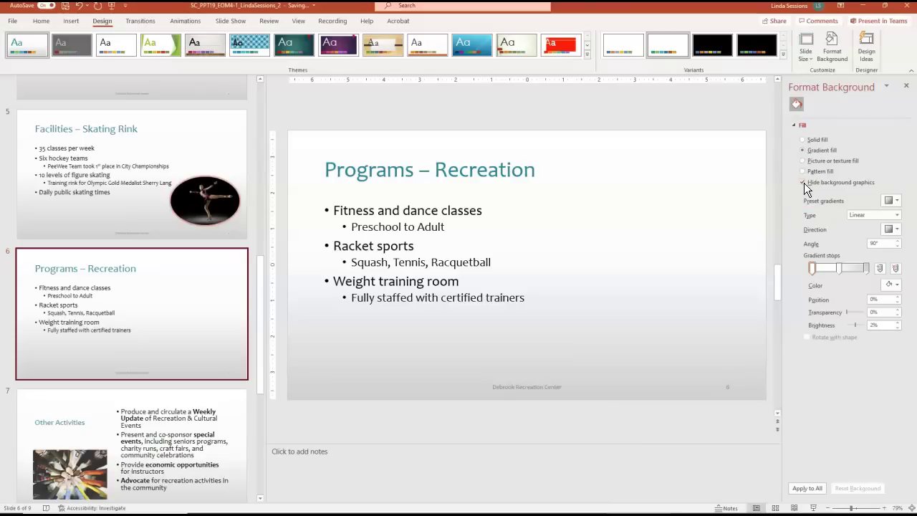
left_click(804, 171)
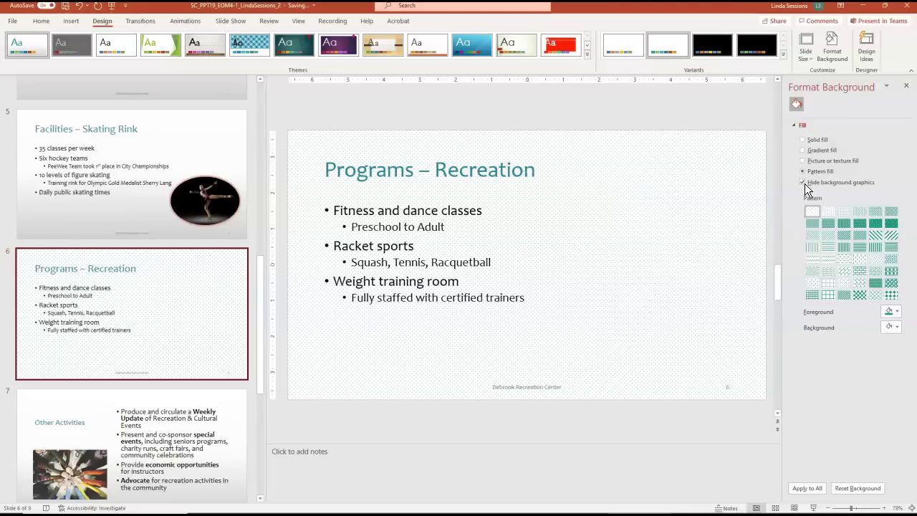
left_click(813, 249)
left_click(814, 250)
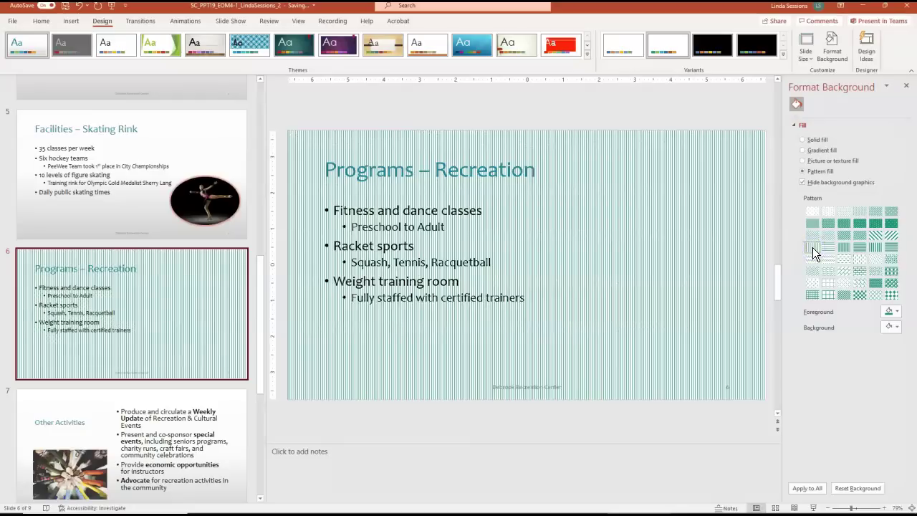
Set pattern foreground and background colours to Turquoise, Accent 3, Lighter 80%
left_click(896, 312)
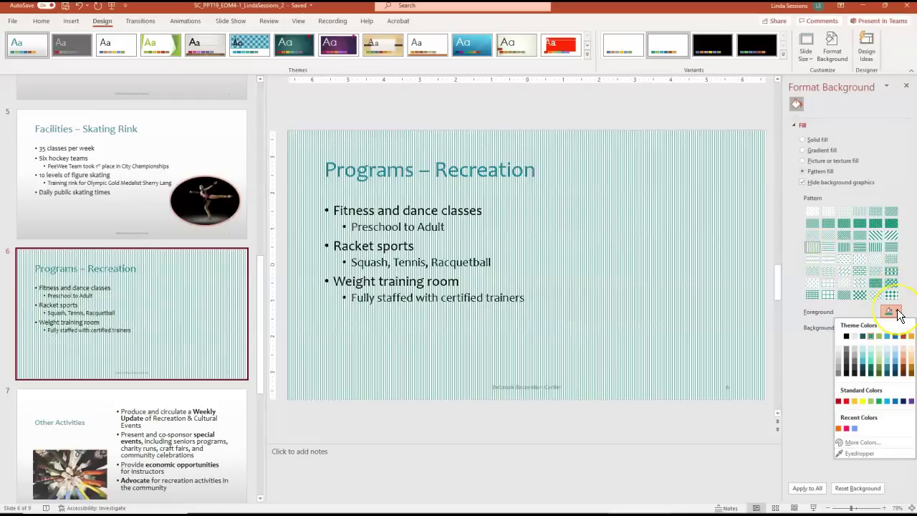
left_click(889, 336)
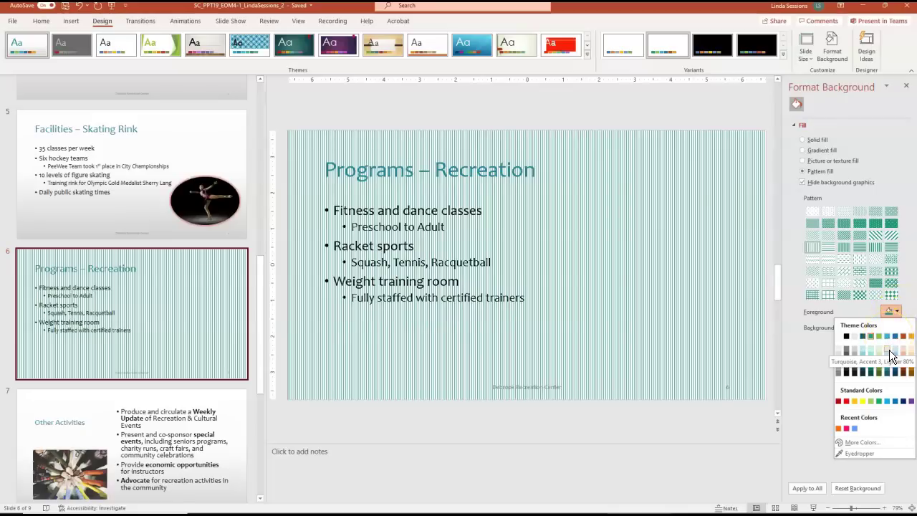
left_click(889, 350)
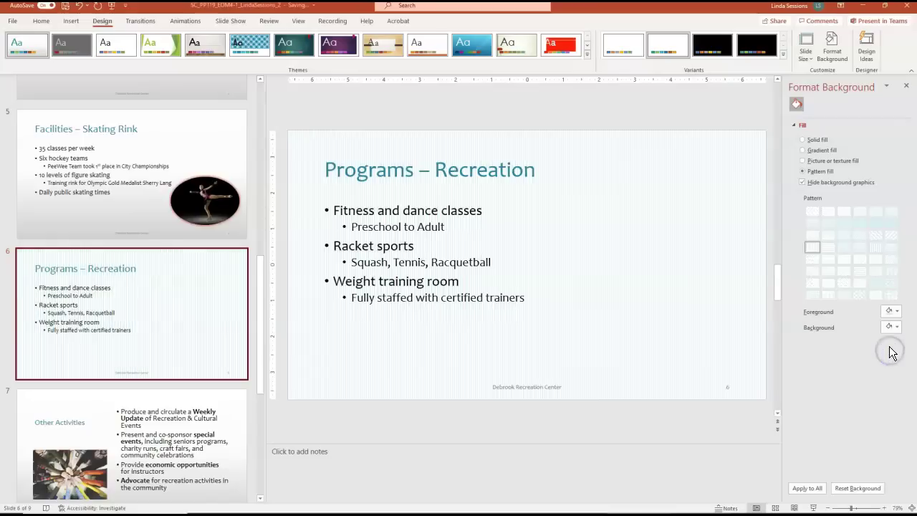
left_click(896, 331)
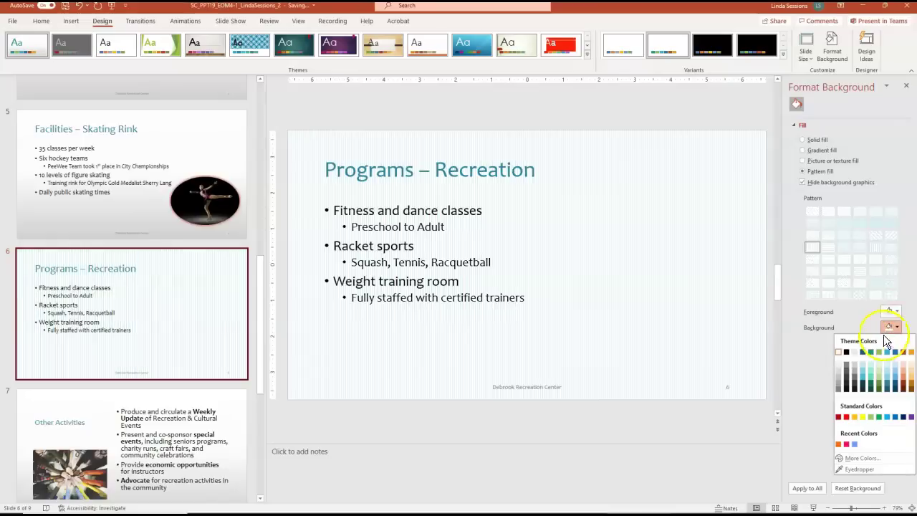
left_click(888, 372)
left_click(303, 22)
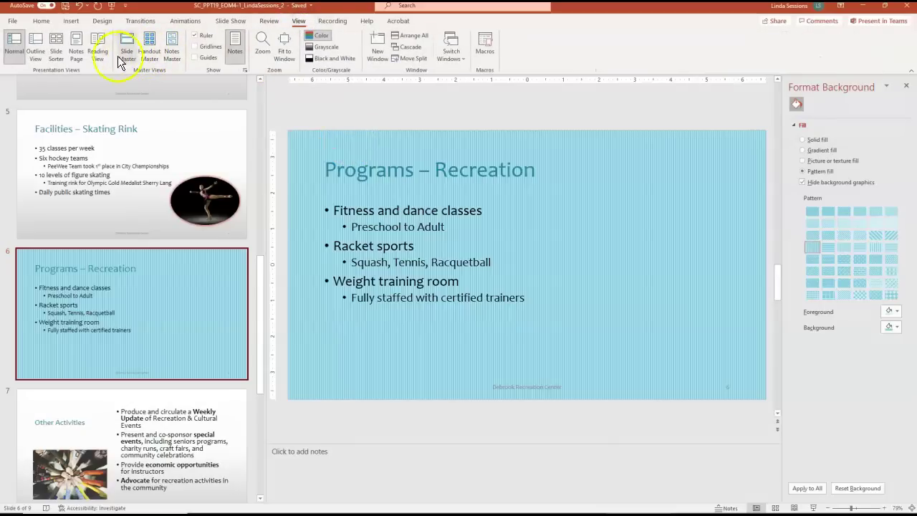
Switch to Slide Sorter view to see all nine slides as thumbnails
left_click(56, 50)
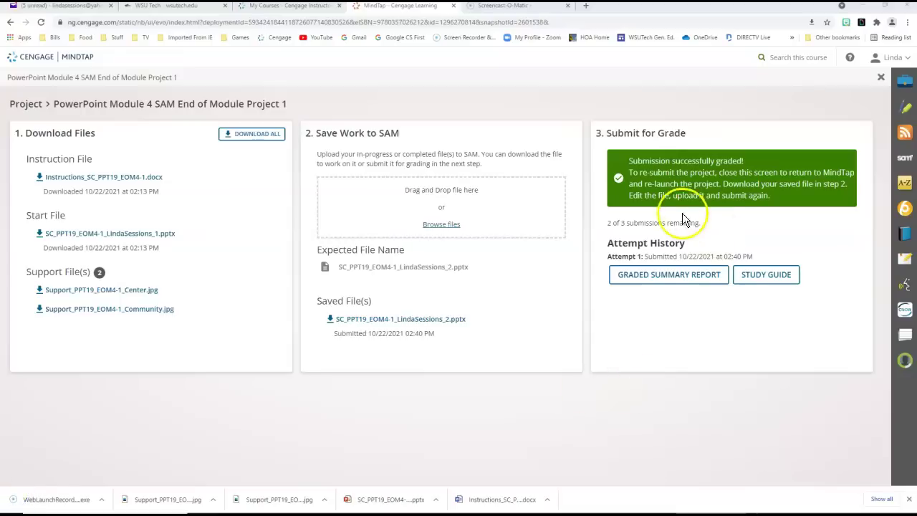
Open the GRADED SUMMARY REPORT from the Submit for Grade section
left_click(665, 276)
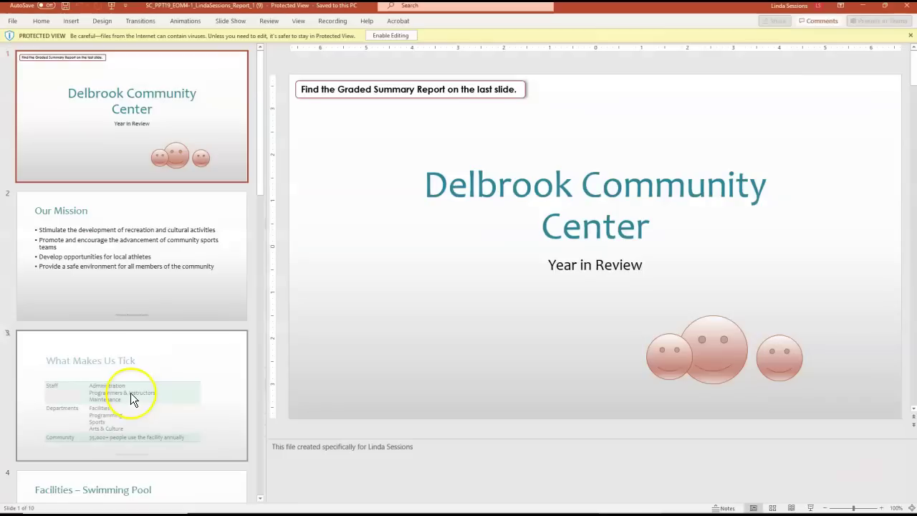
Go to slide 10 to view the graded report showing 100 out of 100
scroll(131, 392, "down", 10)
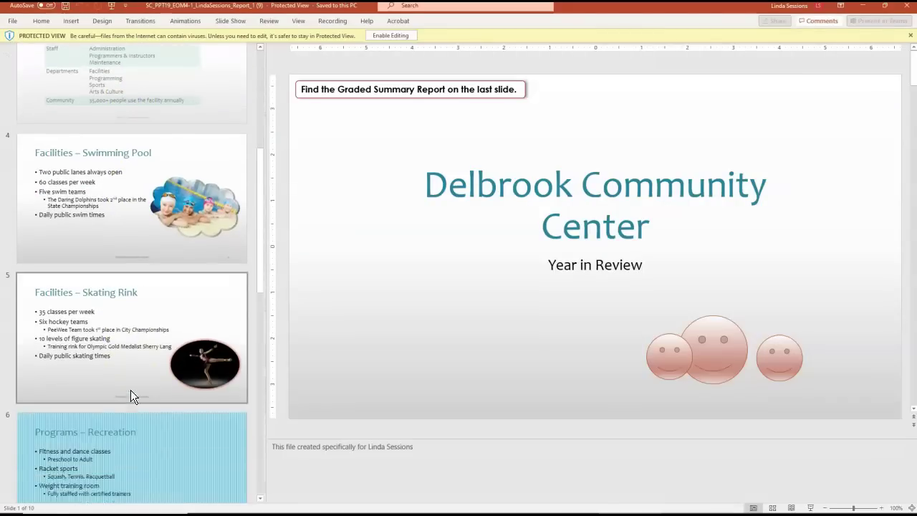
scroll(130, 389, "down", 5)
left_click(126, 392)
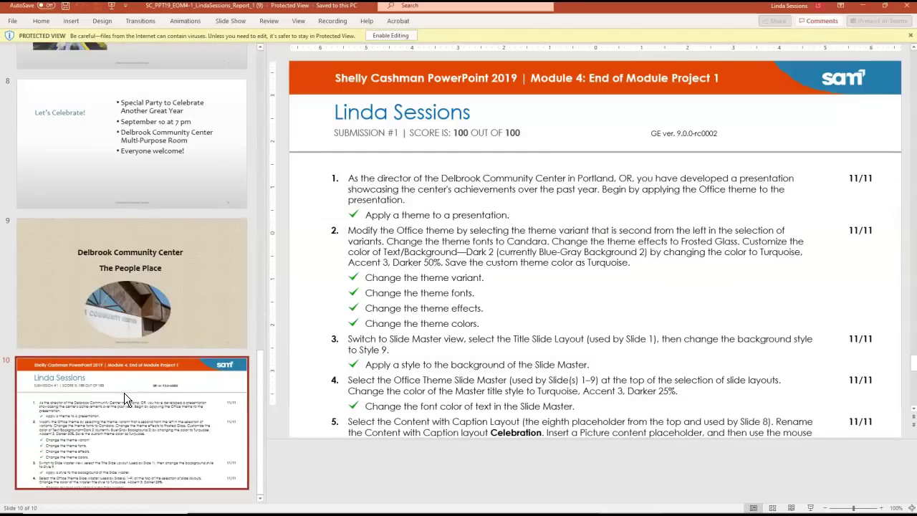
left_click(124, 392)
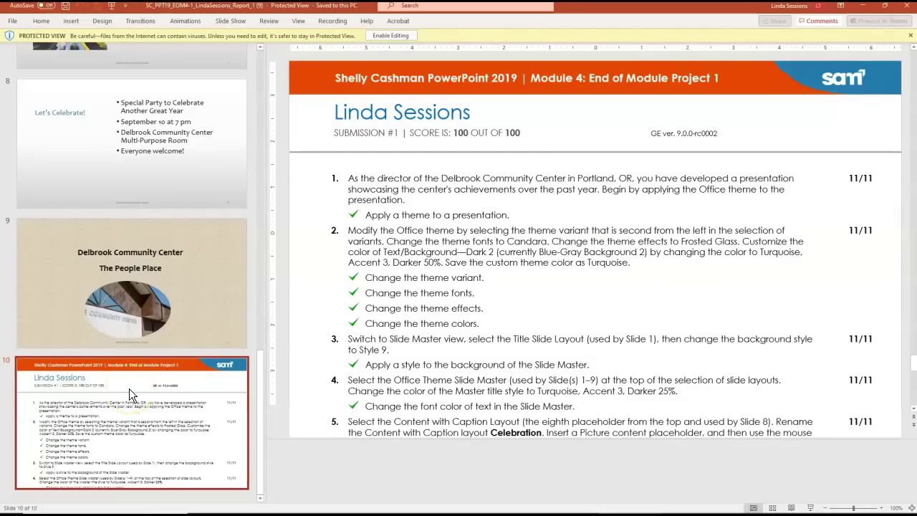